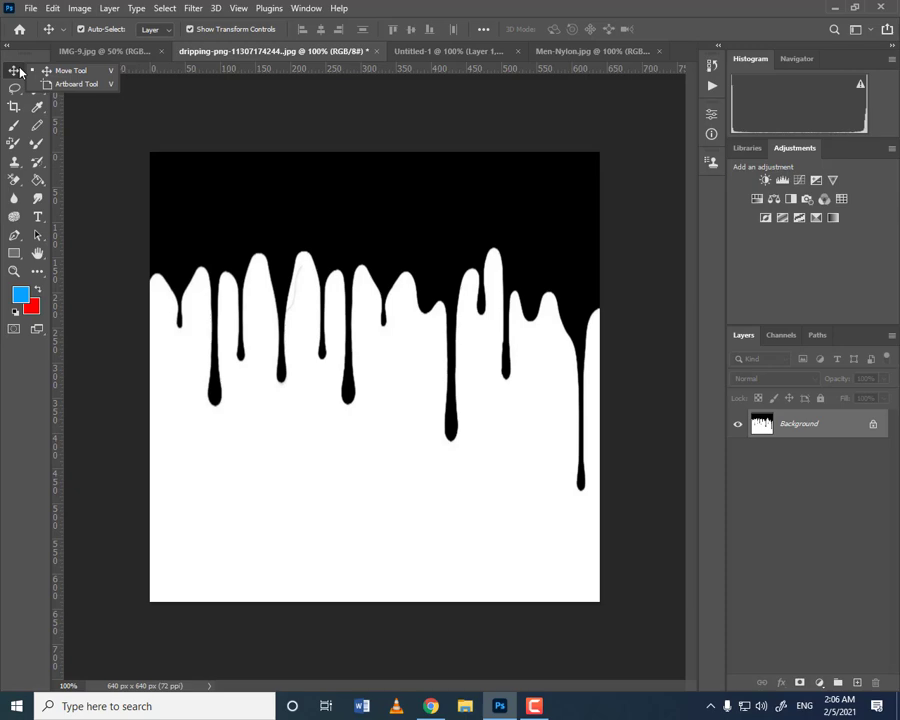
Copy the drip image into IMG-9.jpg as a new layer over the couple's lower bodies, stretched to 118.75% width
{"action": "left_click", "coordinate": [62, 71]}
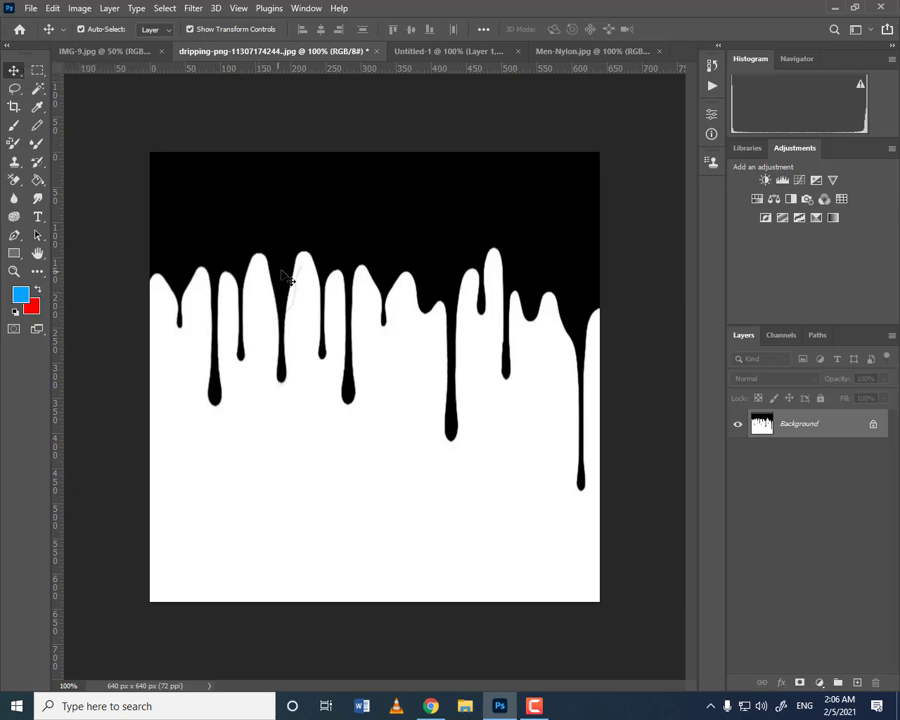
{"action": "left_click_drag", "start_coordinate": [312, 227], "coordinate": [325, 499]}
{"action": "left_click_drag", "start_coordinate": [437, 551], "coordinate": [480, 579]}
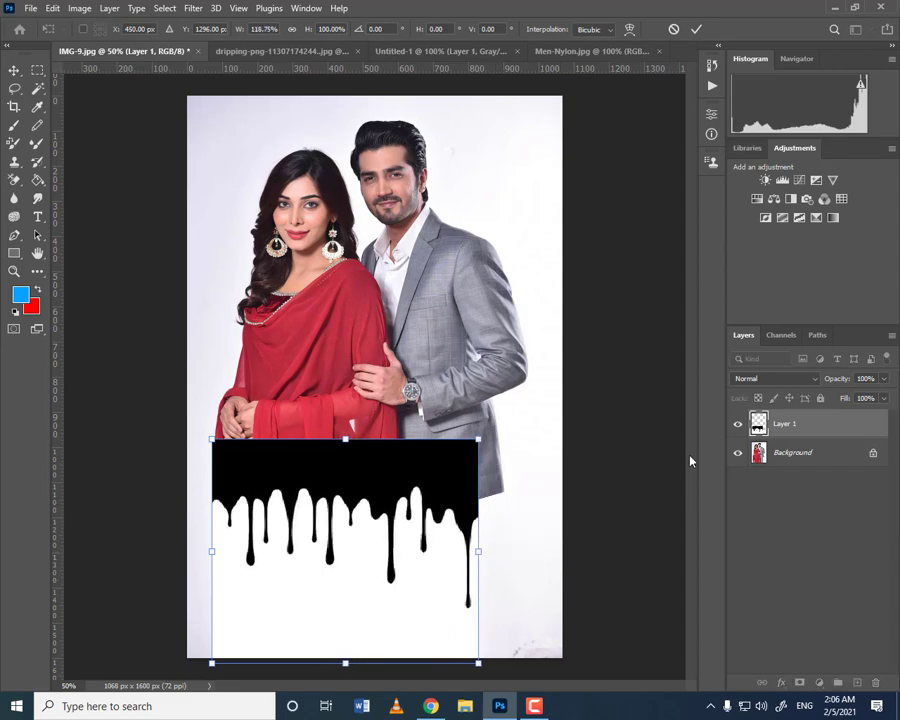
Set the drip layer's blend mode to Screen and nudge it slightly right to X 456 px
{"action": "left_click", "coordinate": [816, 380]}
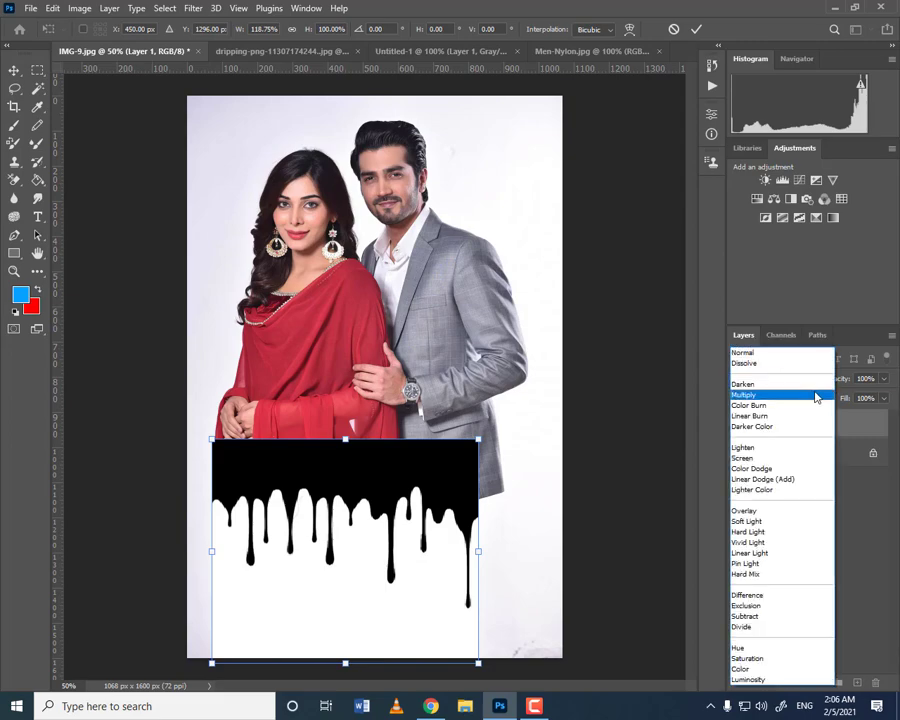
{"action": "left_click", "coordinate": [786, 459]}
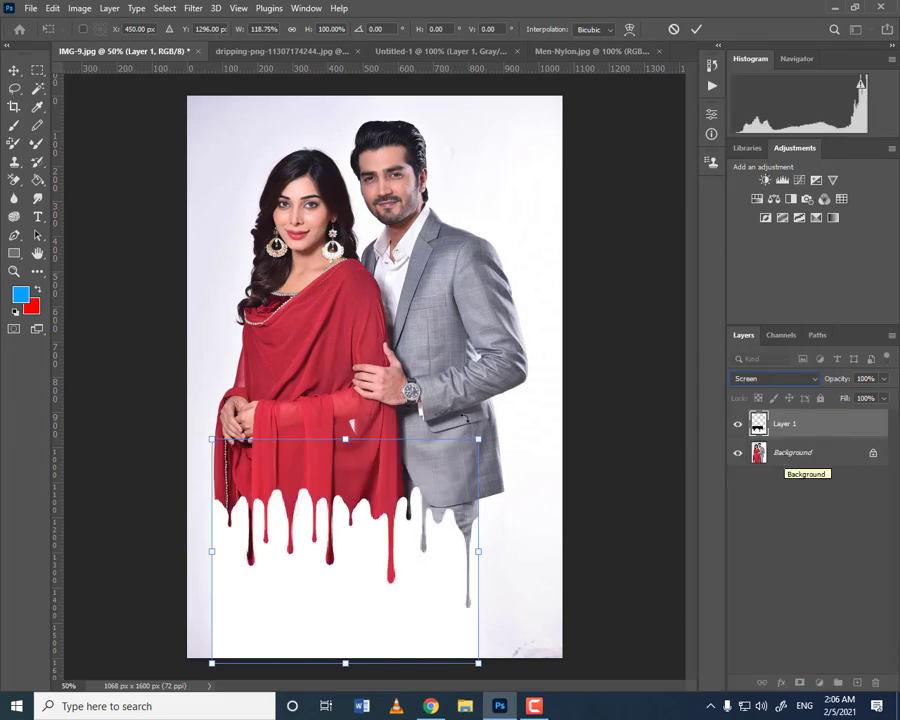
{"action": "left_click_drag", "start_coordinate": [343, 494], "coordinate": [342, 494]}
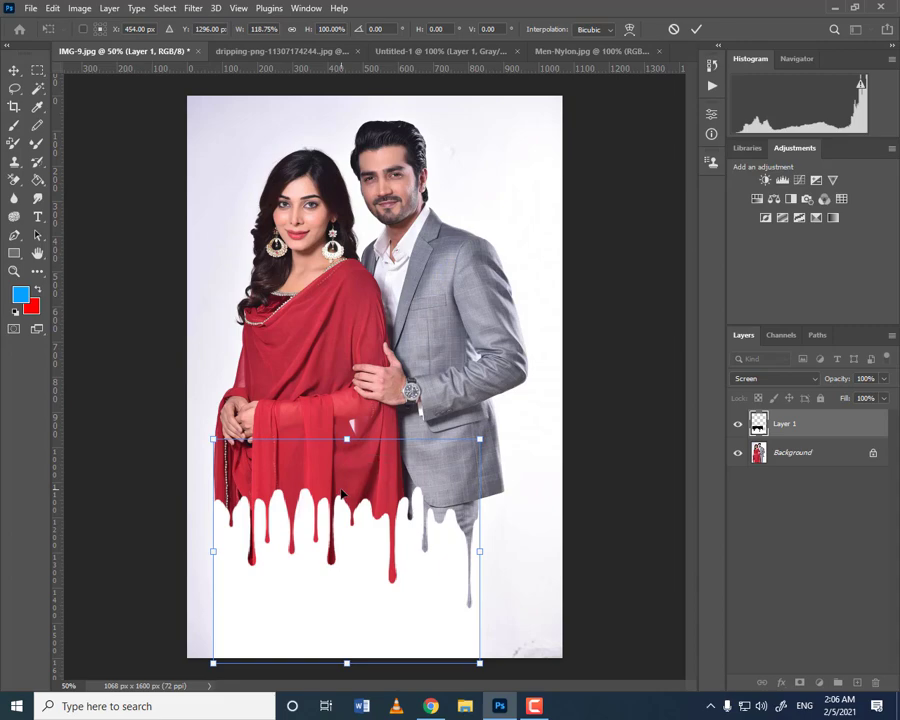
{"action": "key", "text": "Right"}
{"action": "key", "text": "Right"}
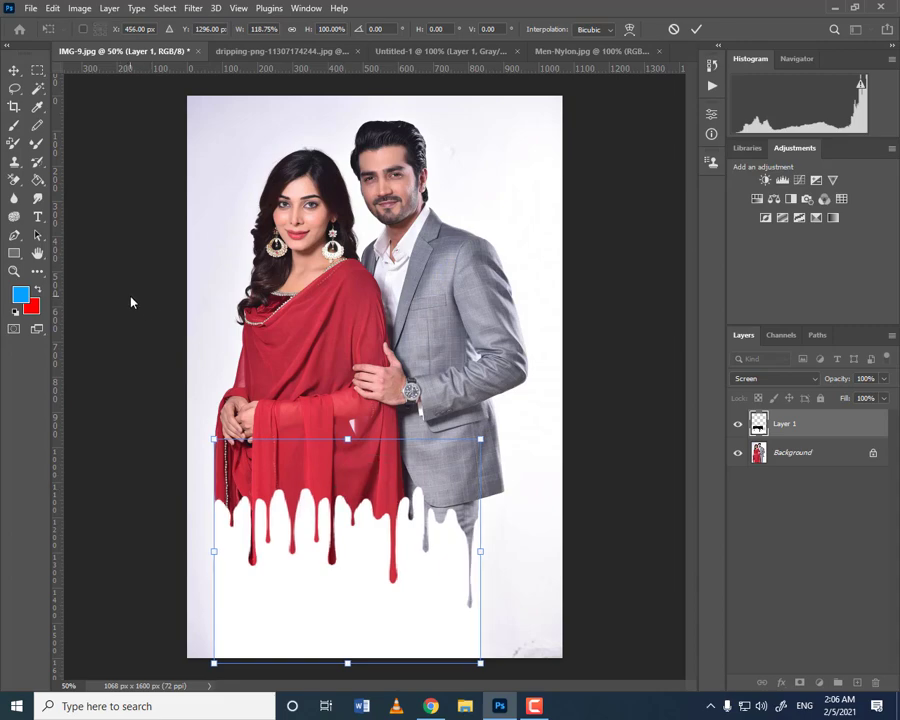
{"action": "left_click", "coordinate": [37, 70]}
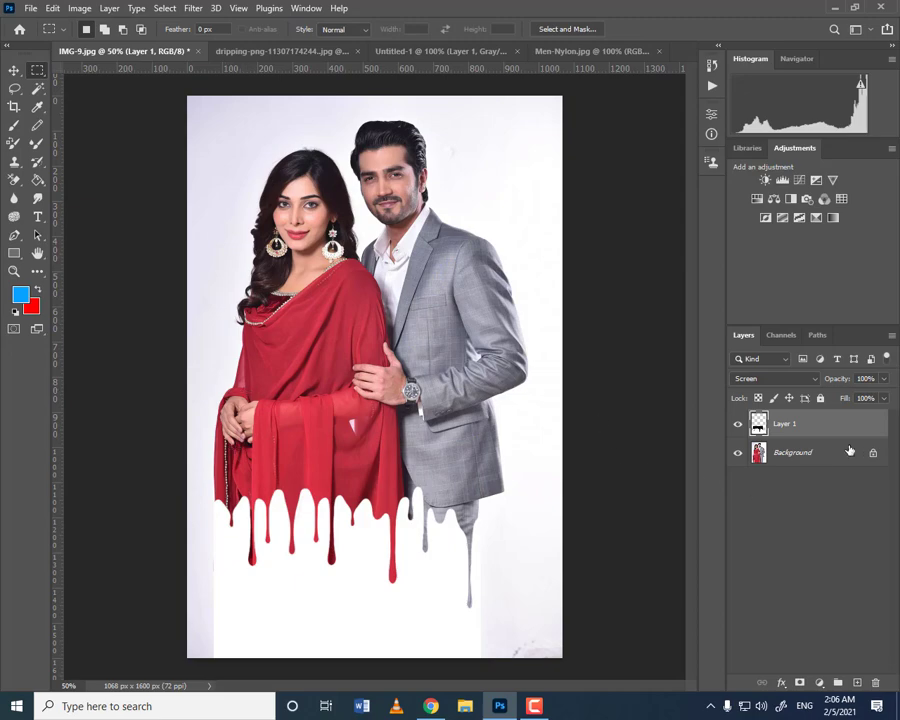
Convert the locked Background of the couple photo into a regular layer named Layer 0
{"action": "double_click", "coordinate": [812, 452]}
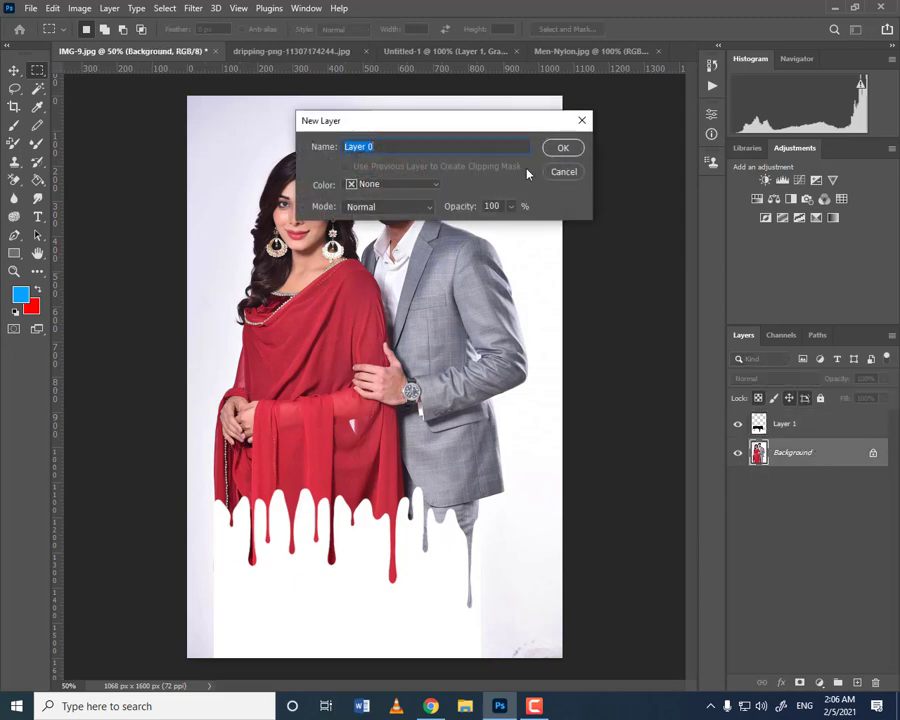
{"action": "left_click", "coordinate": [561, 150]}
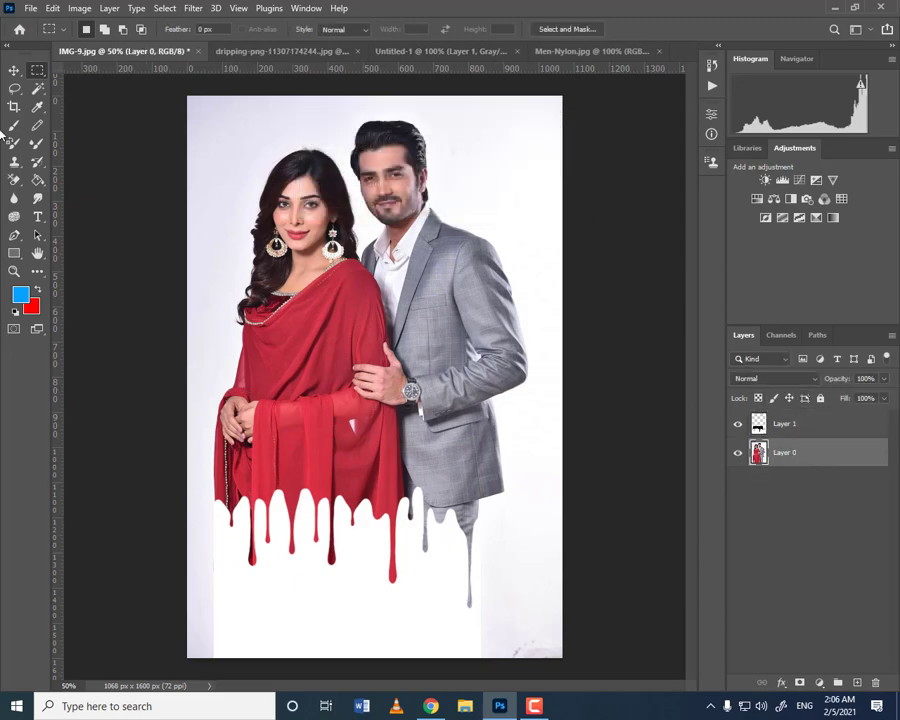
{"action": "left_click", "coordinate": [36, 91]}
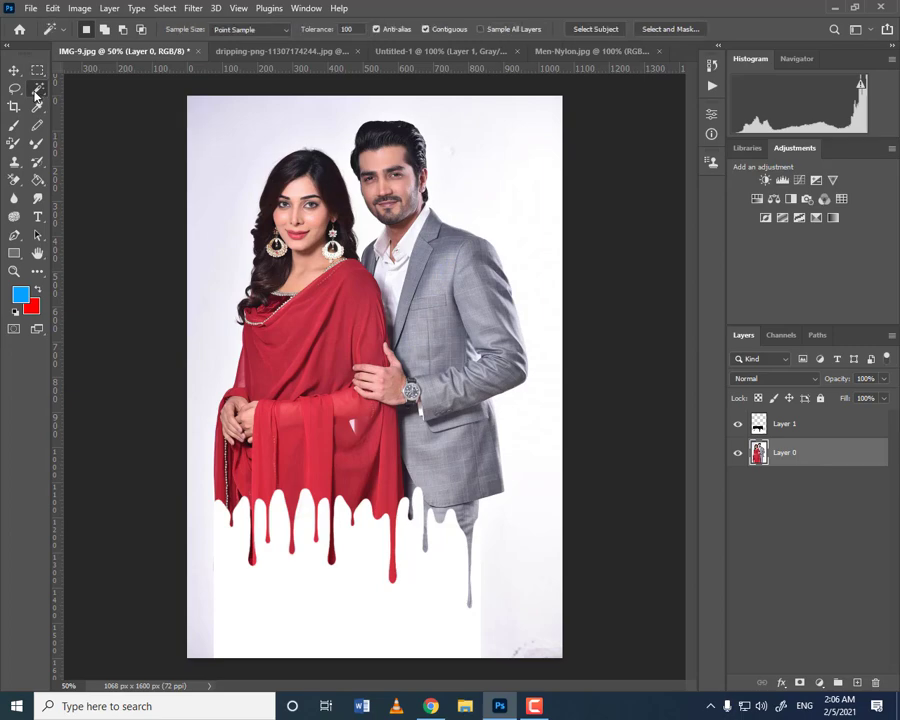
{"action": "left_click", "coordinate": [222, 184]}
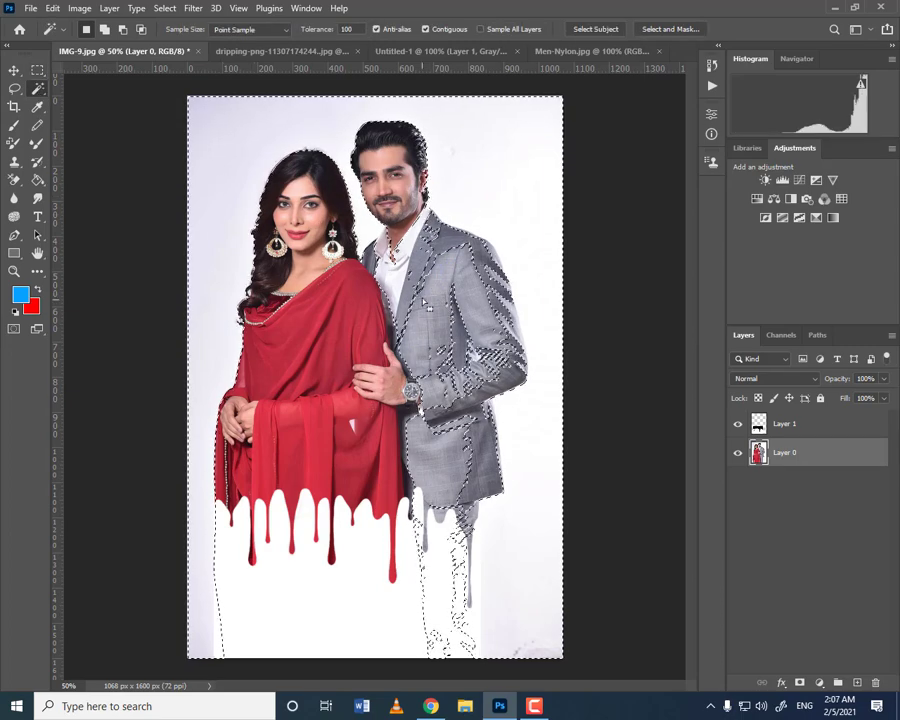
{"action": "left_click", "coordinate": [37, 70]}
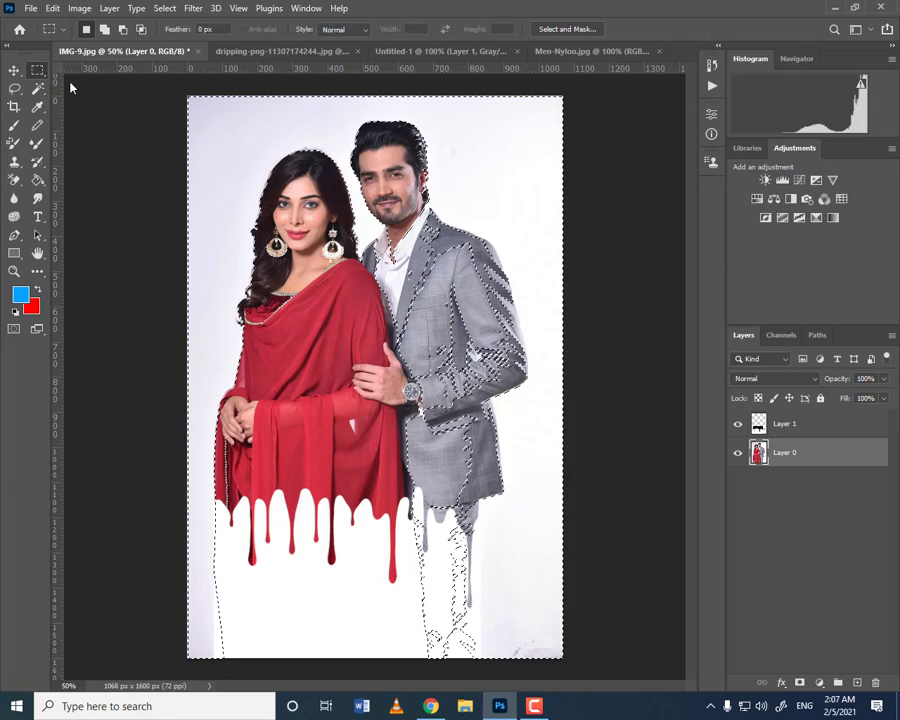
{"action": "key", "text": "ctrl+d"}
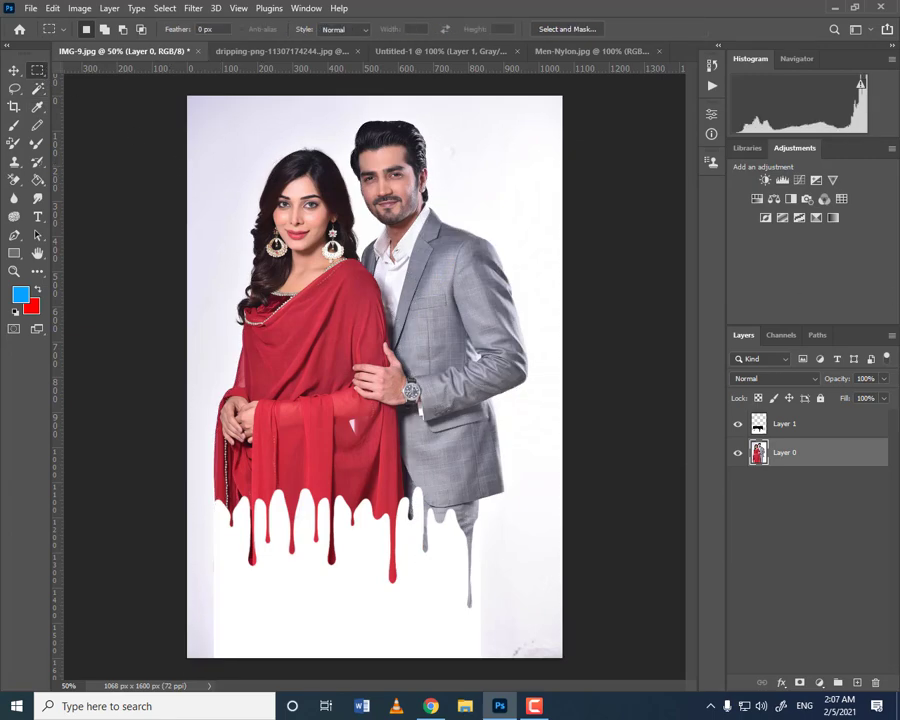
Remove the background behind the couple on Layer 0 with the Remove Background quick action
{"action": "left_click", "coordinate": [712, 113]}
{"action": "left_click", "coordinate": [614, 296]}
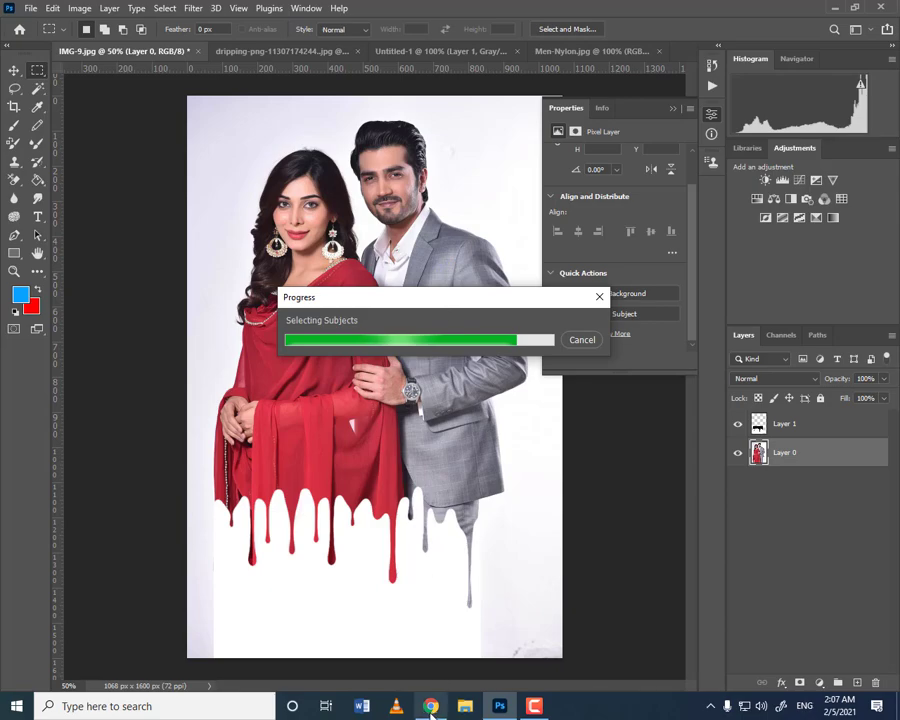
Switch to Chrome, look through the Google Images results for "dripping", and return to Photoshop
{"action": "left_click", "coordinate": [428, 706]}
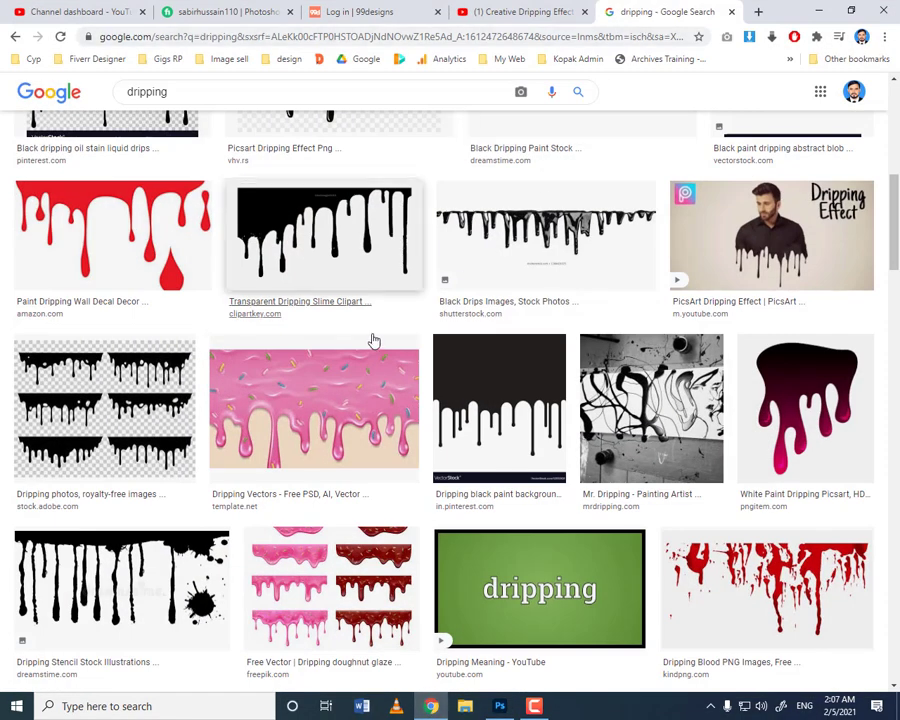
{"action": "scroll", "coordinate": [629, 160], "scroll_direction": "up", "scroll_amount": 10}
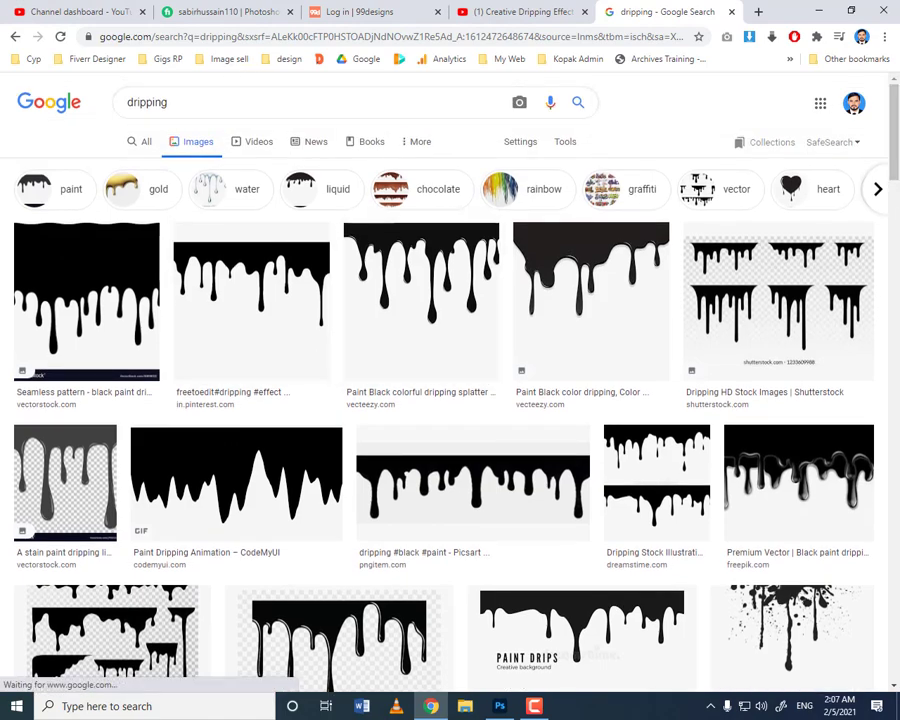
{"action": "left_click_drag", "start_coordinate": [893, 160], "coordinate": [870, 362]}
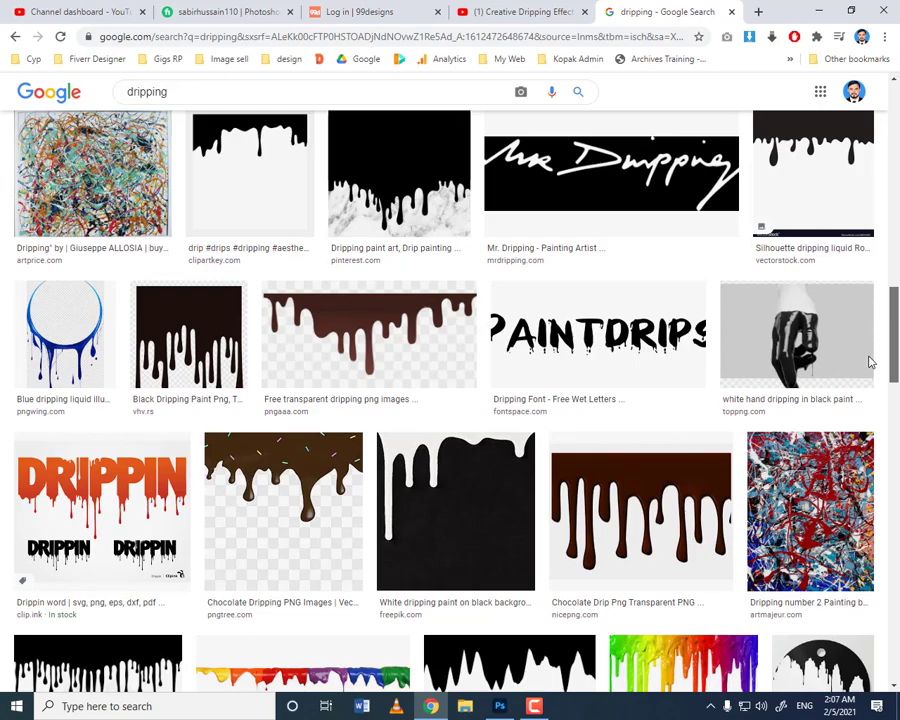
{"action": "left_click_drag", "start_coordinate": [870, 362], "coordinate": [878, 140]}
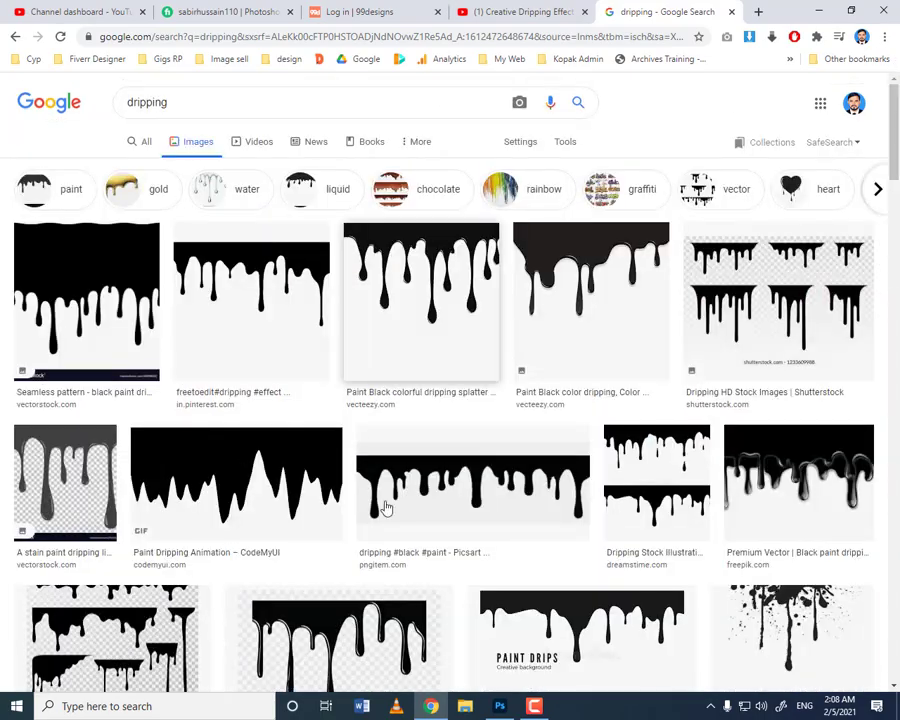
{"action": "left_click", "coordinate": [430, 706]}
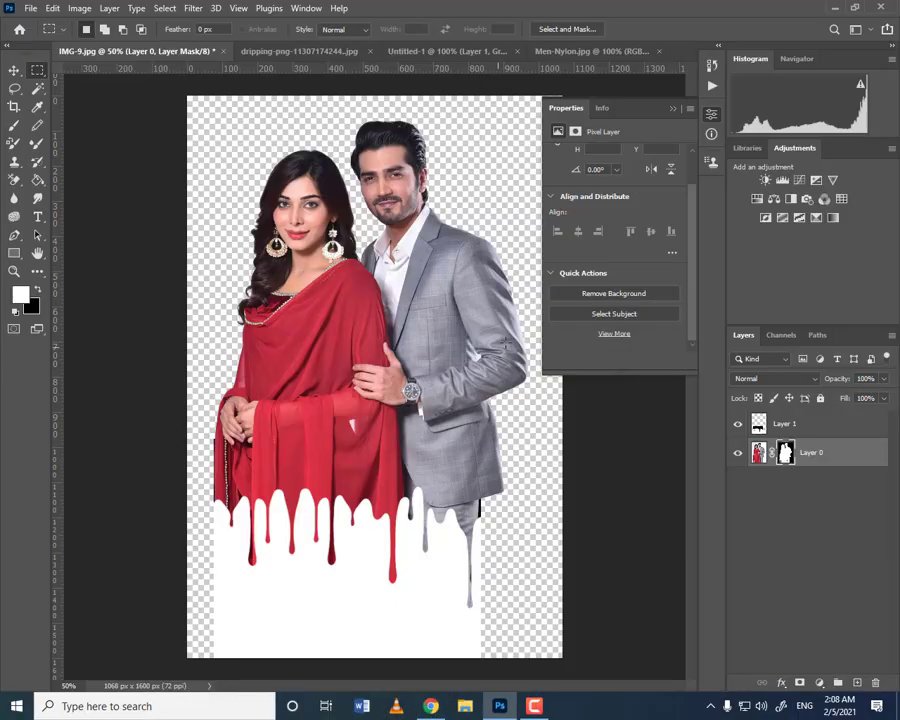
Add a new layer beneath the couple's layer and fill it with white (#ffffff) using the Paint Bucket
{"action": "left_click", "coordinate": [856, 683]}
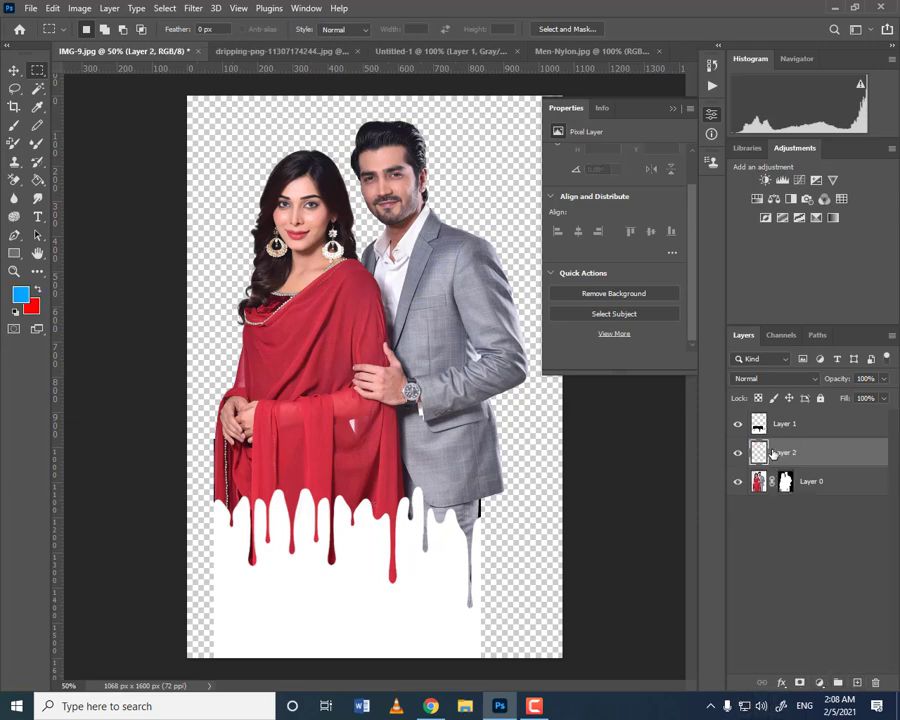
{"action": "left_click_drag", "start_coordinate": [786, 452], "coordinate": [772, 488]}
{"action": "left_click", "coordinate": [37, 180]}
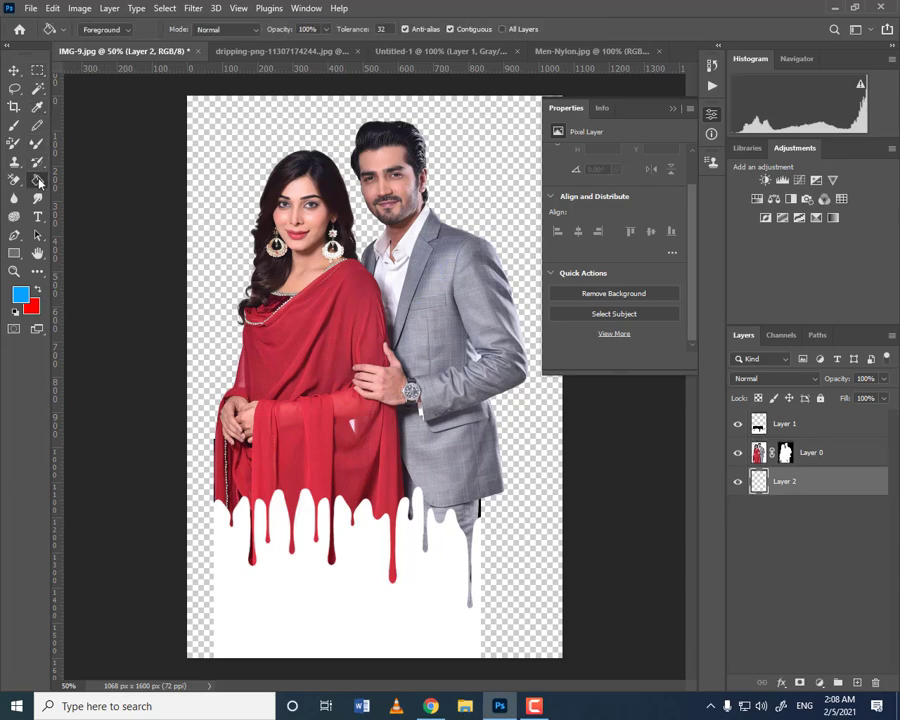
{"action": "left_click", "coordinate": [20, 293]}
{"action": "type", "text": "ffffff"}
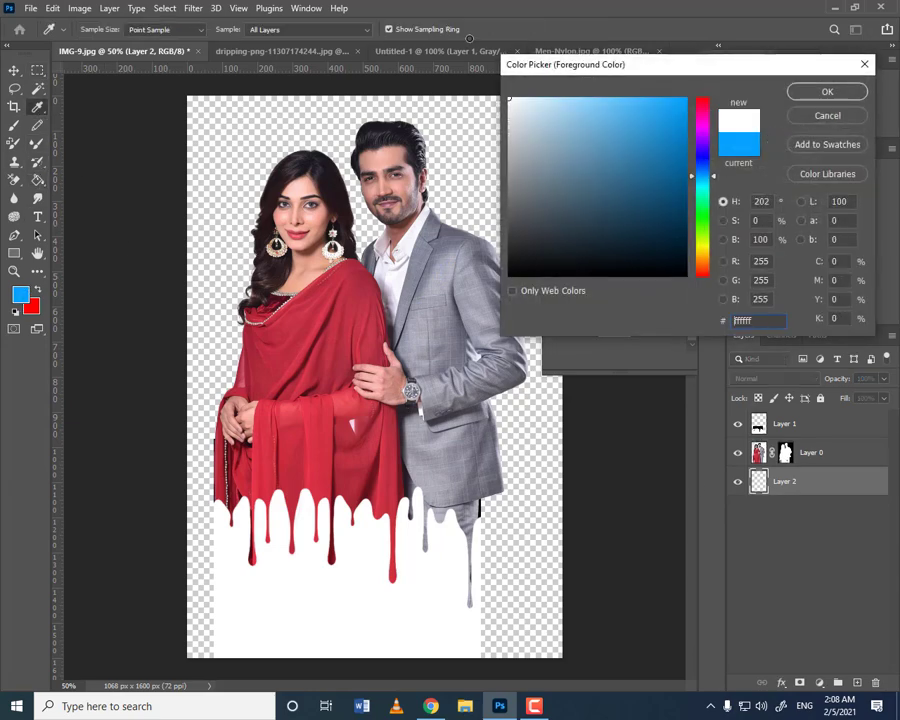
{"action": "left_click", "coordinate": [822, 93]}
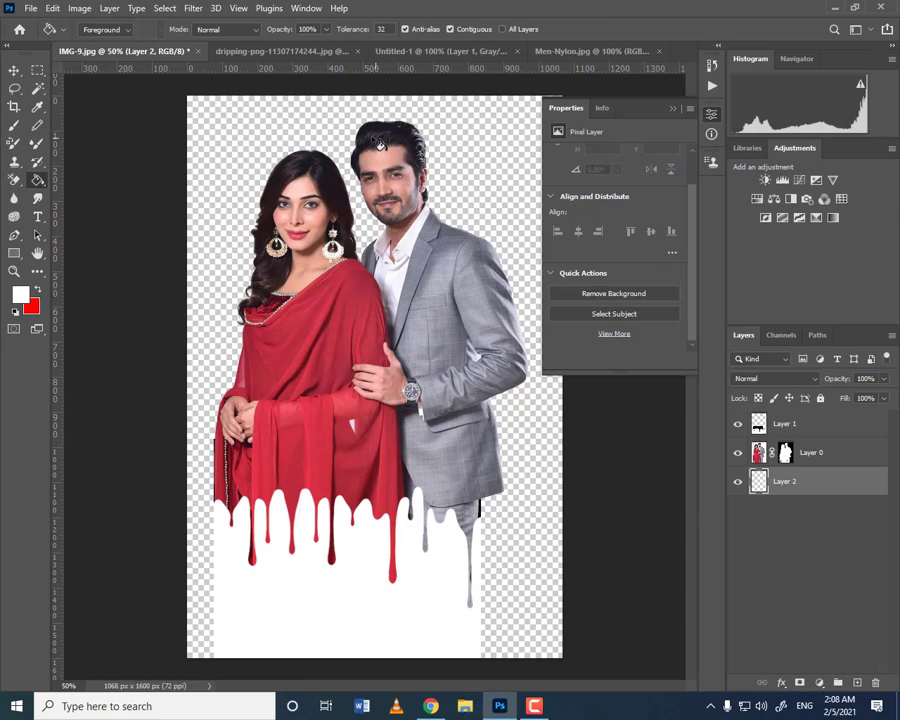
{"action": "left_click", "coordinate": [295, 120]}
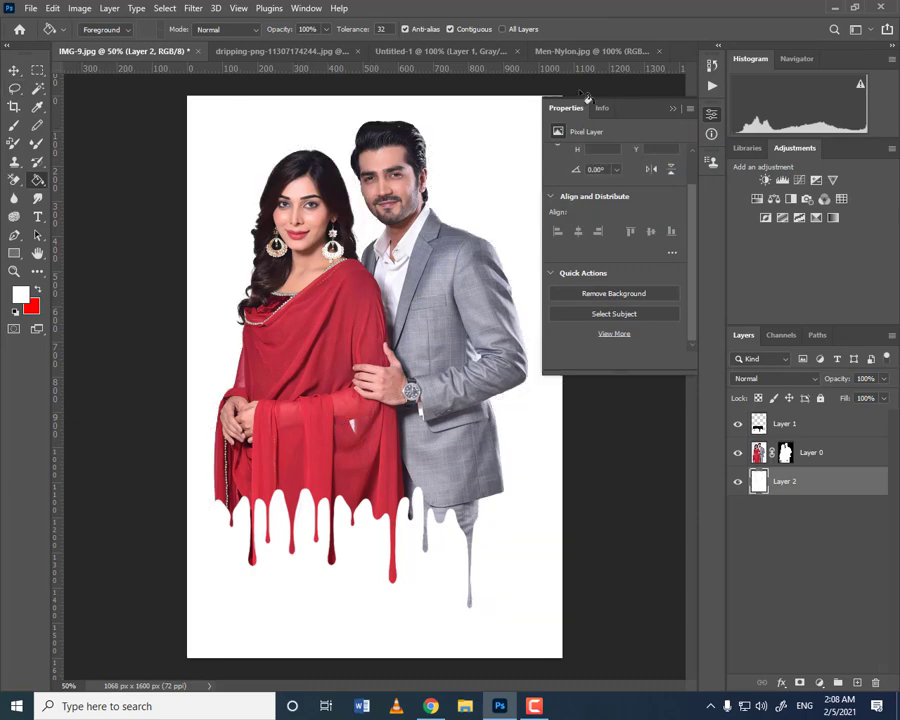
{"action": "left_click", "coordinate": [672, 109]}
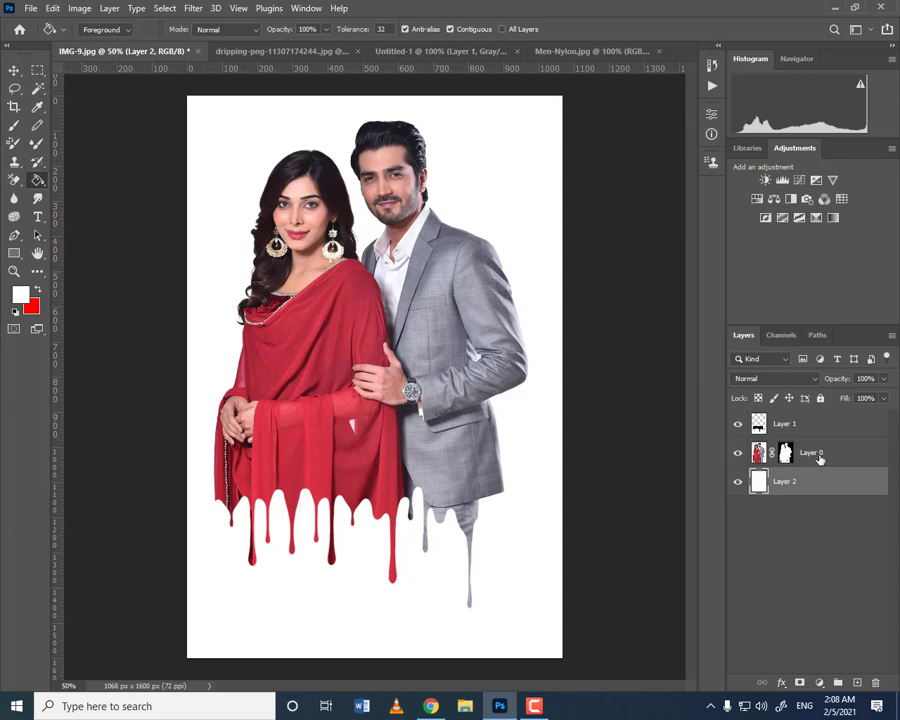
{"action": "left_click", "coordinate": [818, 456]}
{"action": "right_click", "coordinate": [816, 457]}
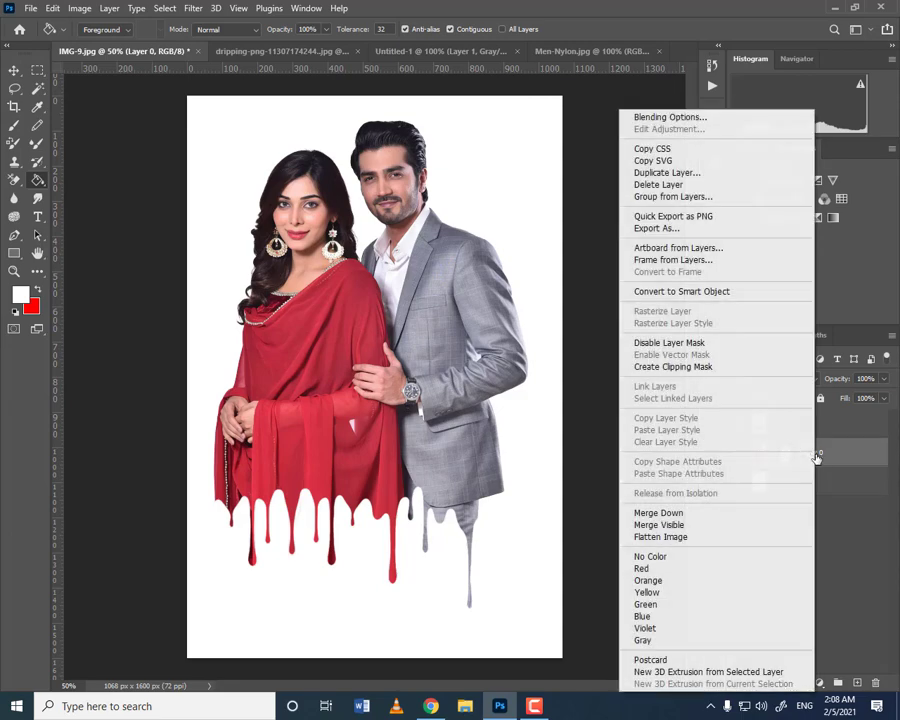
{"action": "left_click", "coordinate": [669, 119]}
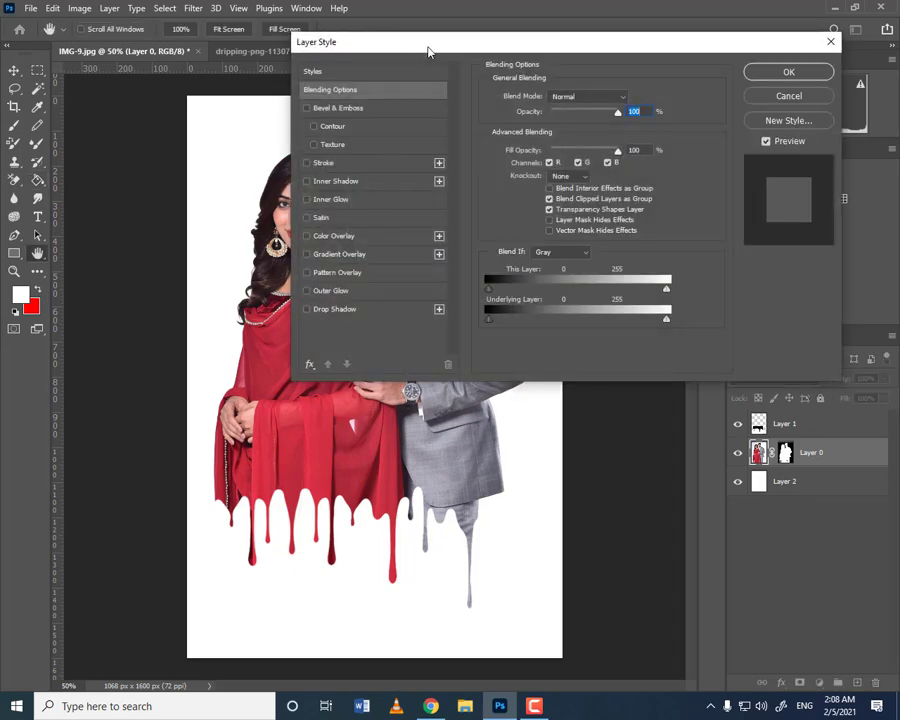
{"action": "mouse_move", "coordinate": [428, 48]}
{"action": "left_mouse_down"}
{"action": "mouse_move", "coordinate": [560, 140]}
{"action": "mouse_move", "coordinate": [581, 139]}
{"action": "left_mouse_up"}
{"action": "left_click", "coordinate": [464, 252]}
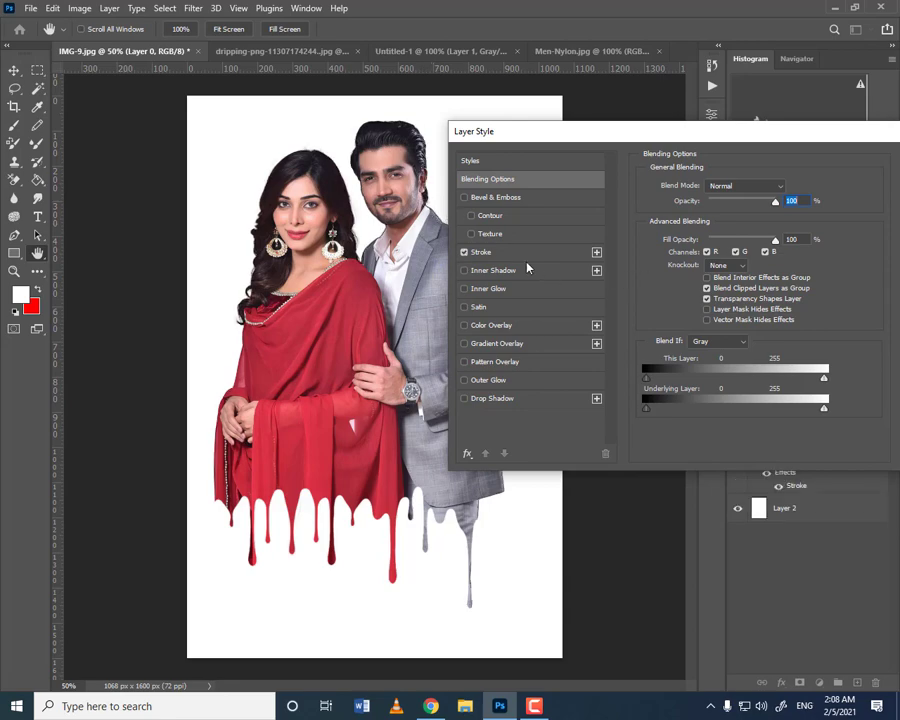
{"action": "left_click", "coordinate": [489, 256]}
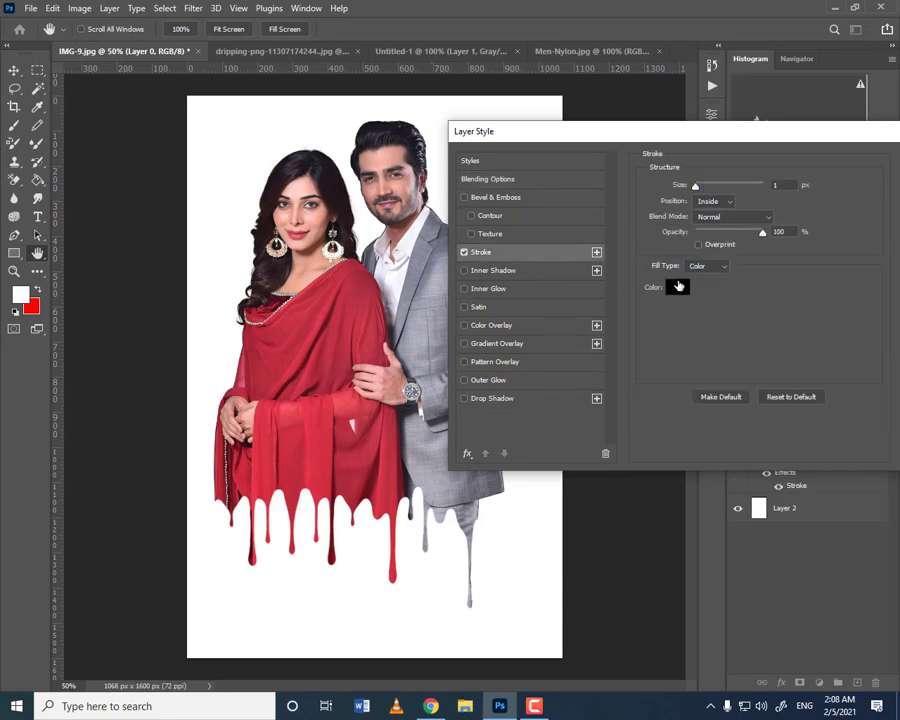
{"action": "left_click", "coordinate": [678, 287]}
{"action": "left_click_drag", "start_coordinate": [522, 134], "coordinate": [496, 89]}
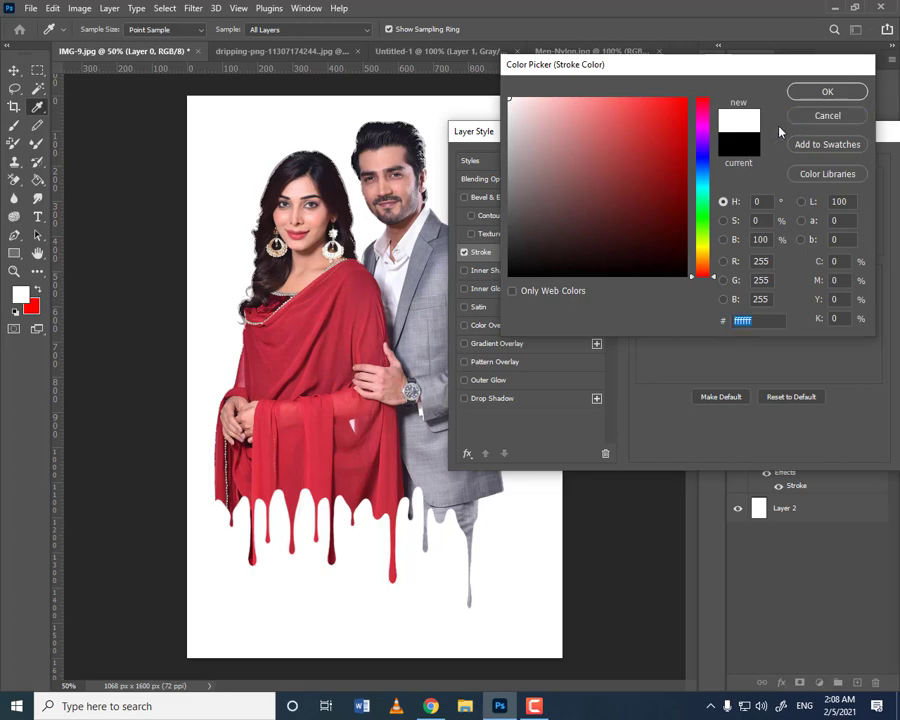
{"action": "left_click", "coordinate": [810, 117]}
{"action": "left_click_drag", "start_coordinate": [683, 134], "coordinate": [507, 132]}
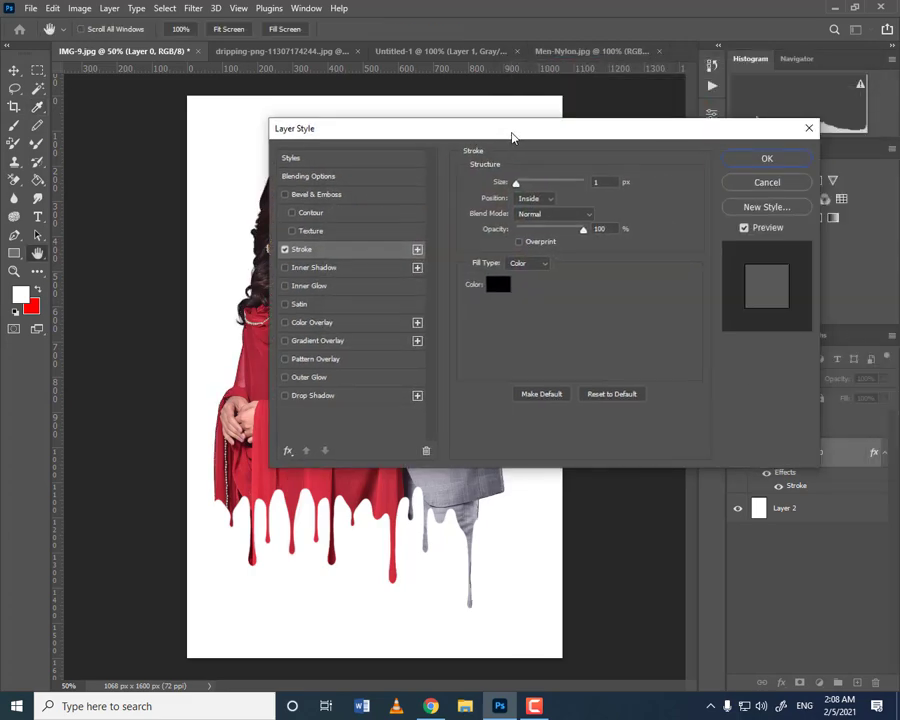
{"action": "left_click", "coordinate": [767, 182]}
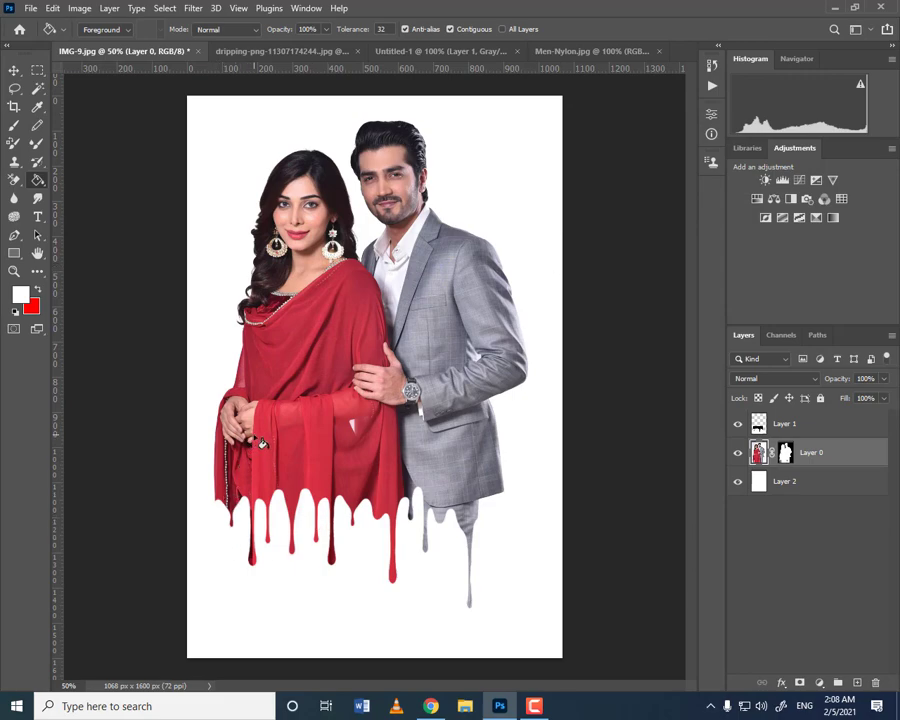
Close the dripping-png document without saving its changes and bring up the Men-Nylon.jpg document
{"action": "left_click", "coordinate": [294, 52]}
{"action": "left_click", "coordinate": [392, 52]}
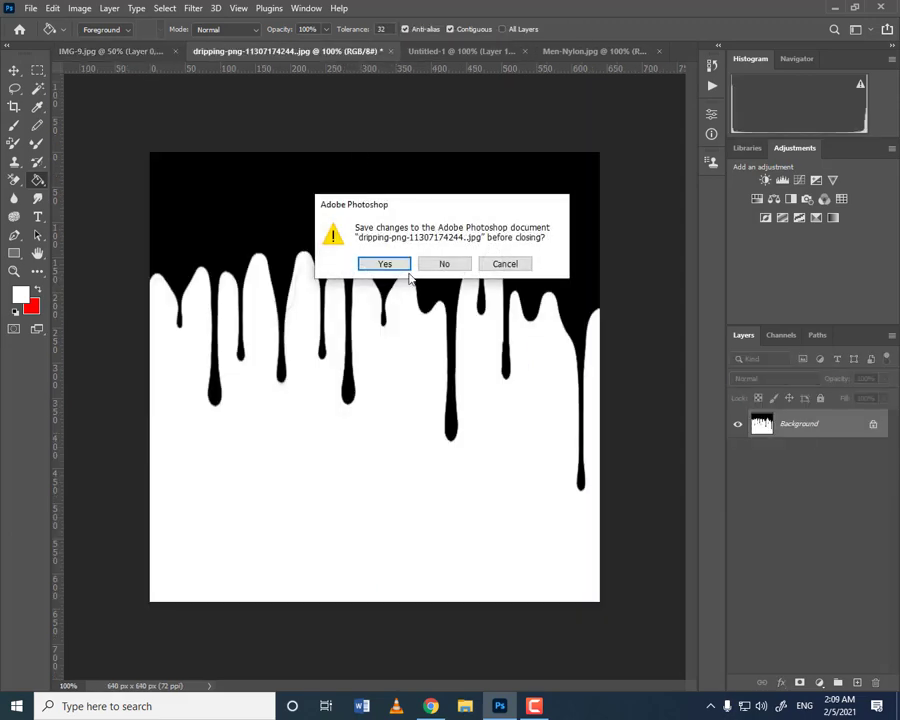
{"action": "left_click", "coordinate": [440, 263]}
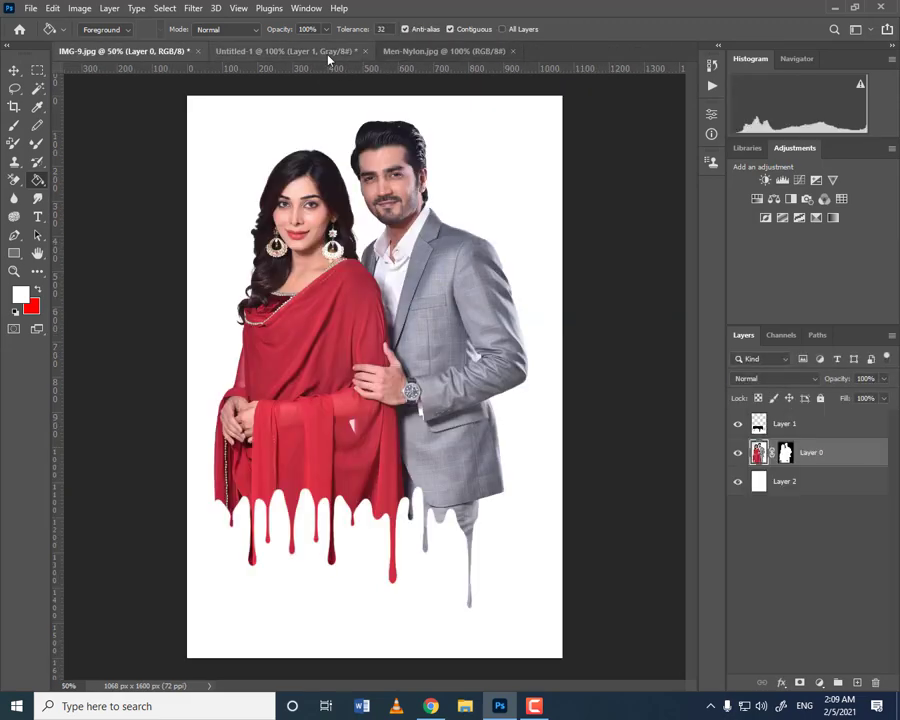
{"action": "left_click", "coordinate": [316, 52]}
{"action": "left_click", "coordinate": [401, 52]}
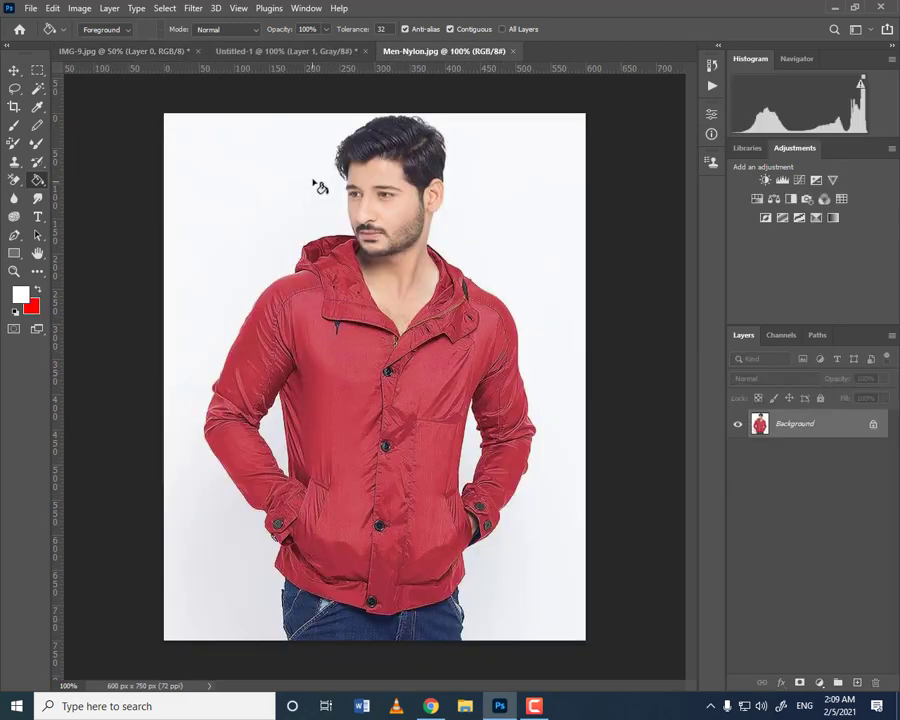
Copy the drip layer from Untitled-1 into Men-Nylon.jpg and place it over the lower part of the man
{"action": "left_click", "coordinate": [274, 52]}
{"action": "left_click", "coordinate": [14, 70]}
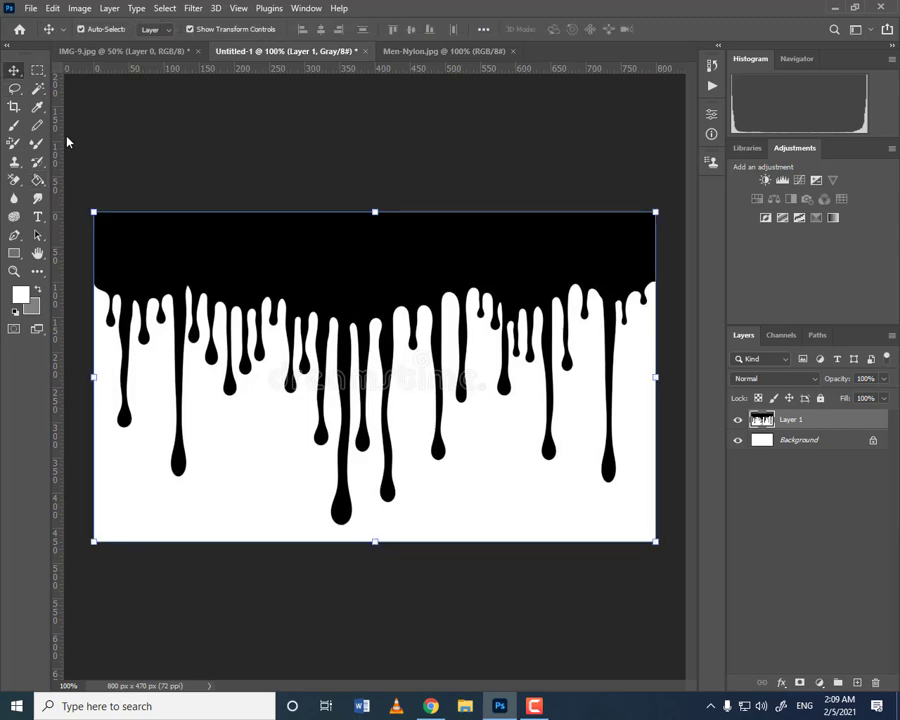
{"action": "left_click_drag", "start_coordinate": [267, 249], "coordinate": [370, 328]}
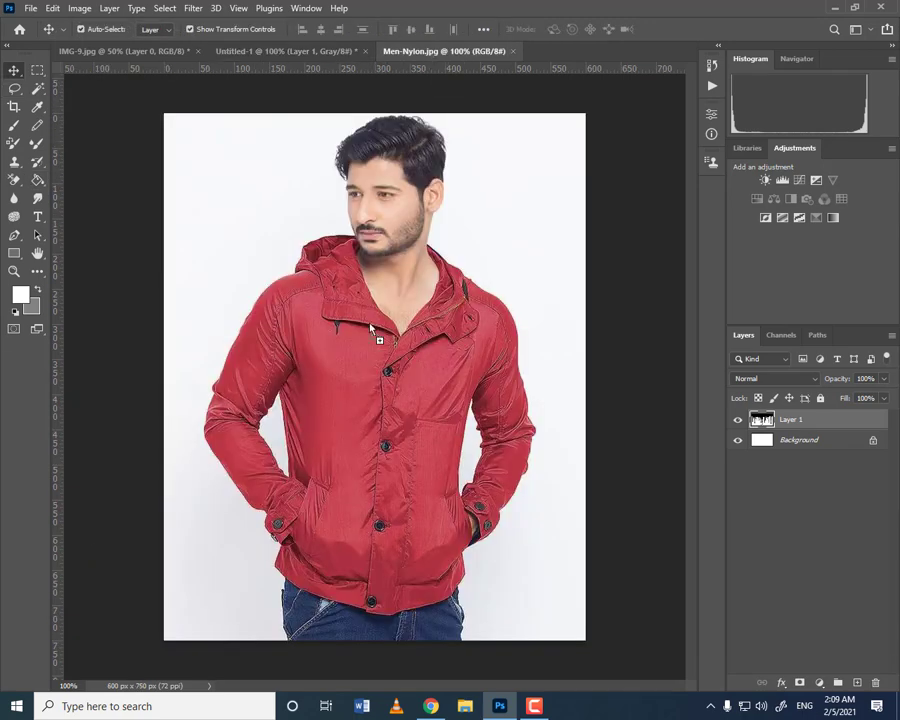
{"action": "left_click_drag", "start_coordinate": [319, 482], "coordinate": [321, 486]}
{"action": "left_click_drag", "start_coordinate": [361, 366], "coordinate": [408, 482]}
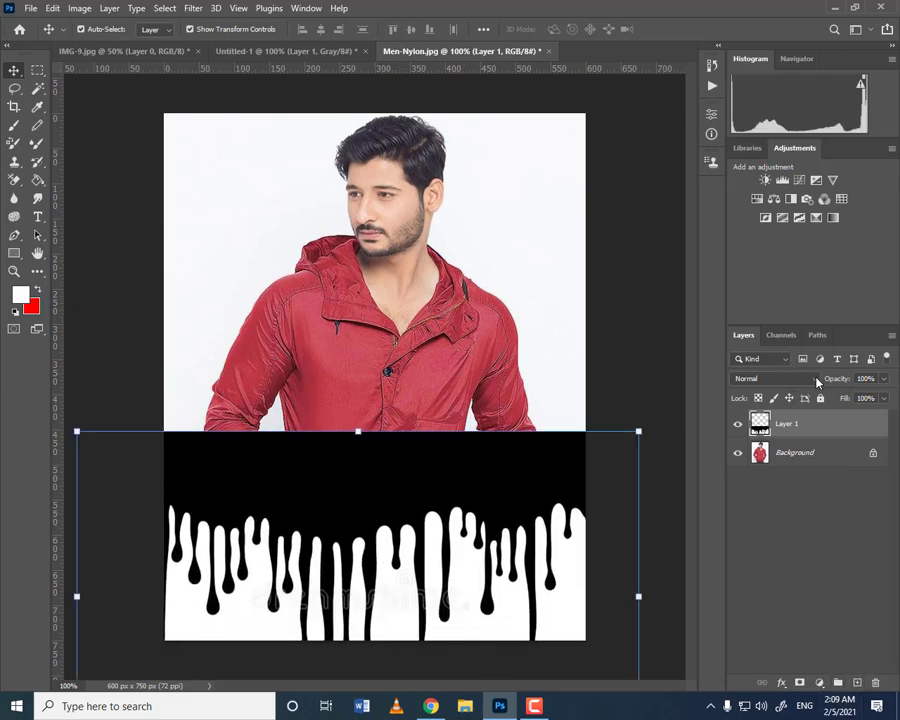
Set the drip layer's blend mode to Screen and move it up so the drips start at the middle of the jacket
{"action": "left_click", "coordinate": [816, 379]}
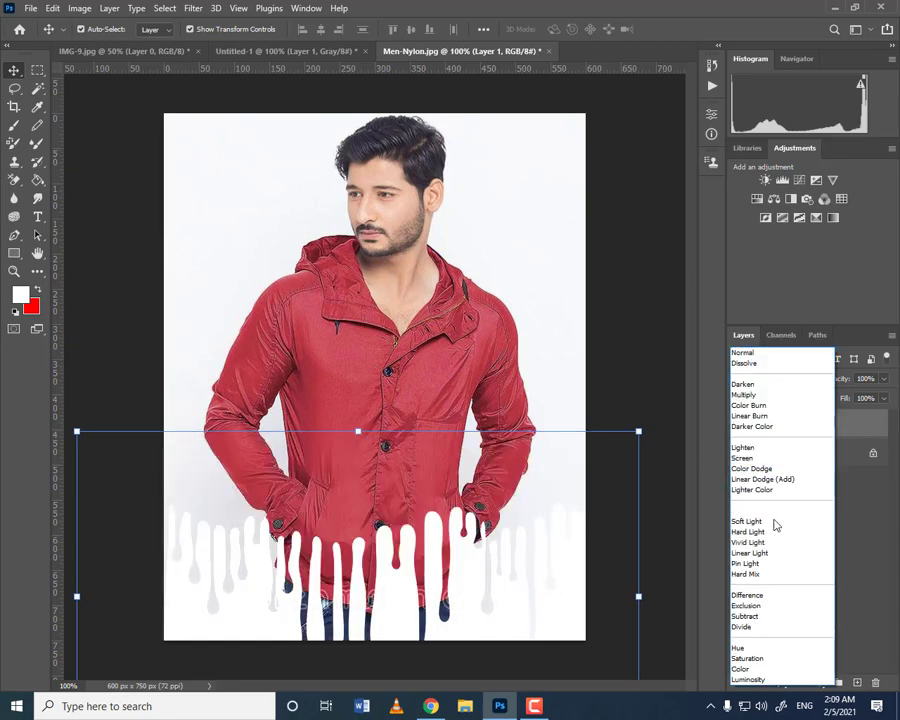
{"action": "left_click", "coordinate": [762, 458]}
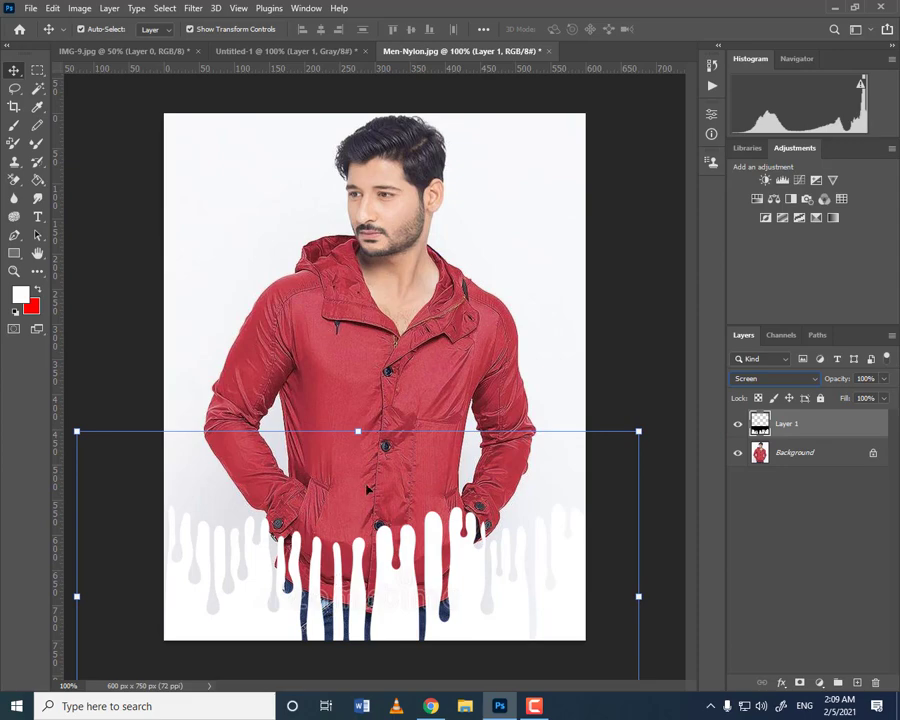
{"action": "left_click_drag", "start_coordinate": [389, 572], "coordinate": [400, 480]}
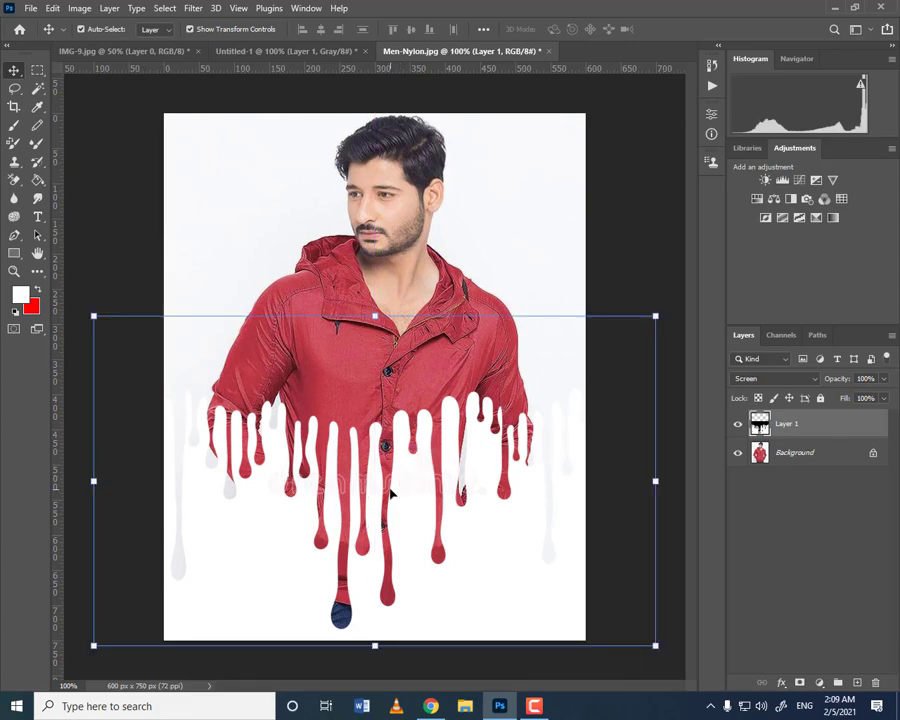
Remove the background behind the man on the Background layer with the Remove Background quick action
{"action": "left_click", "coordinate": [37, 70]}
{"action": "left_click", "coordinate": [786, 457]}
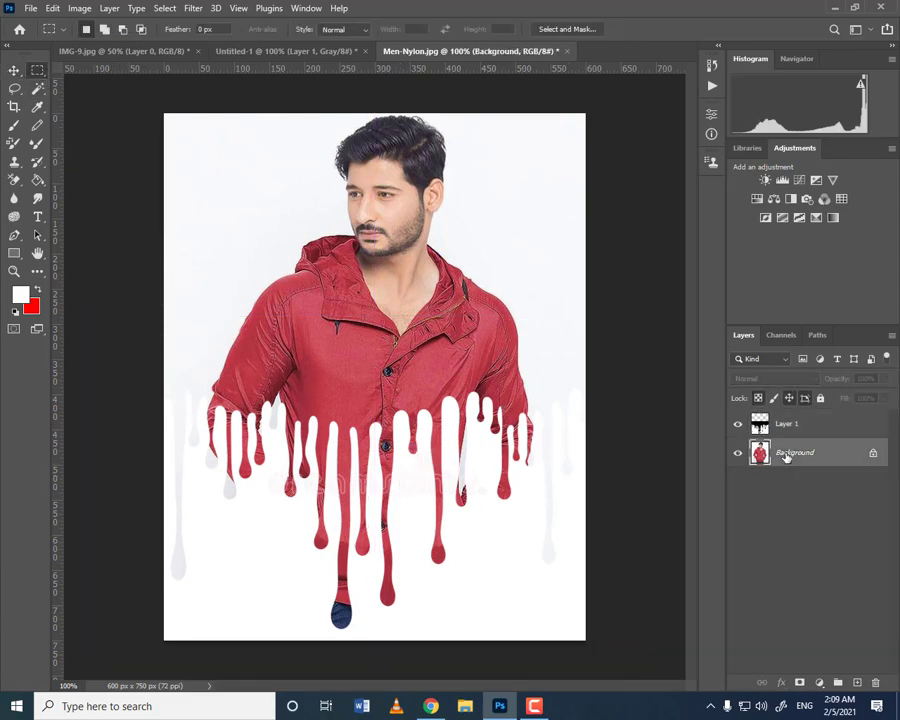
{"action": "left_click", "coordinate": [711, 113]}
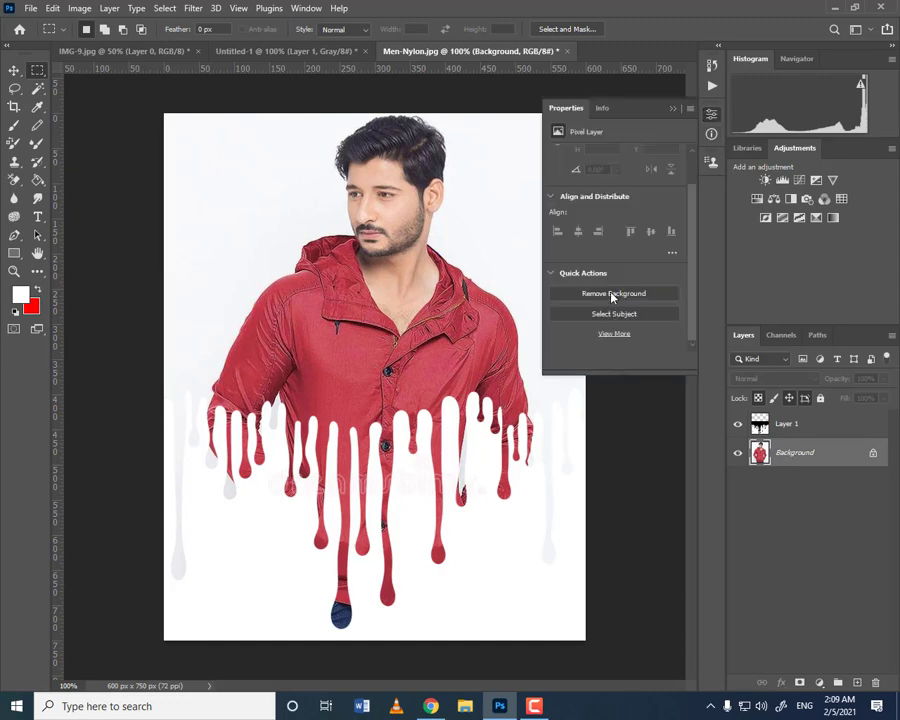
{"action": "left_click", "coordinate": [612, 294]}
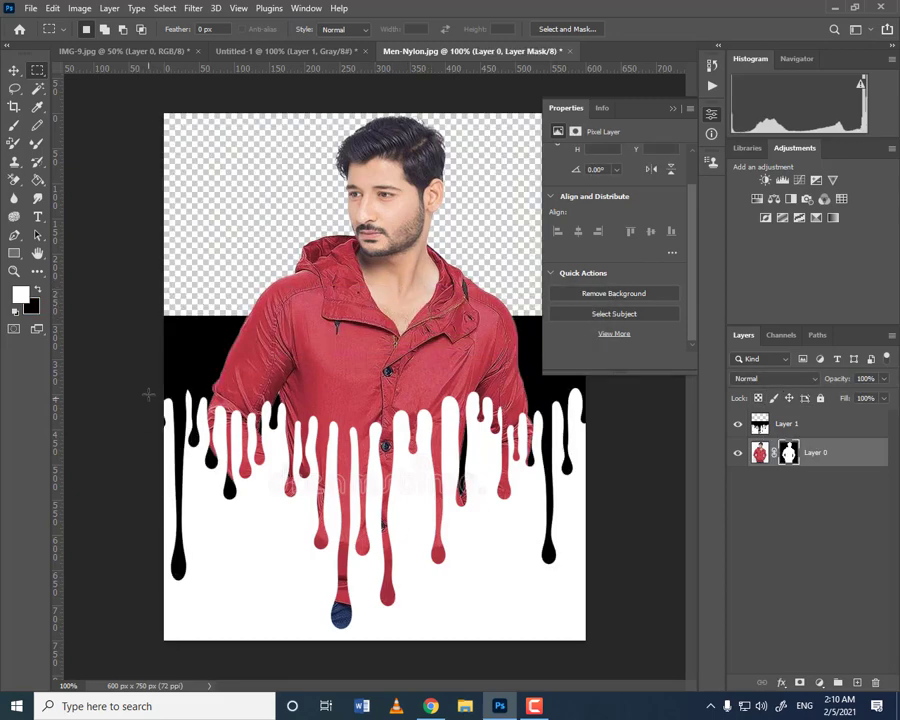
{"action": "left_click", "coordinate": [671, 109]}
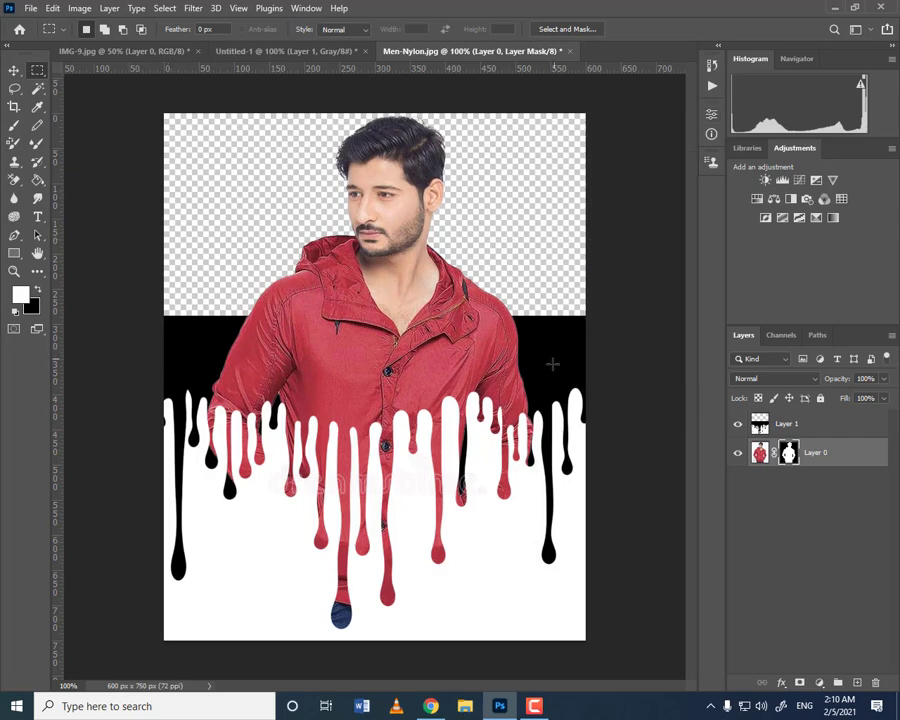
Narrow the man's layer slightly by moving its left edge inward
{"action": "left_click", "coordinate": [14, 70]}
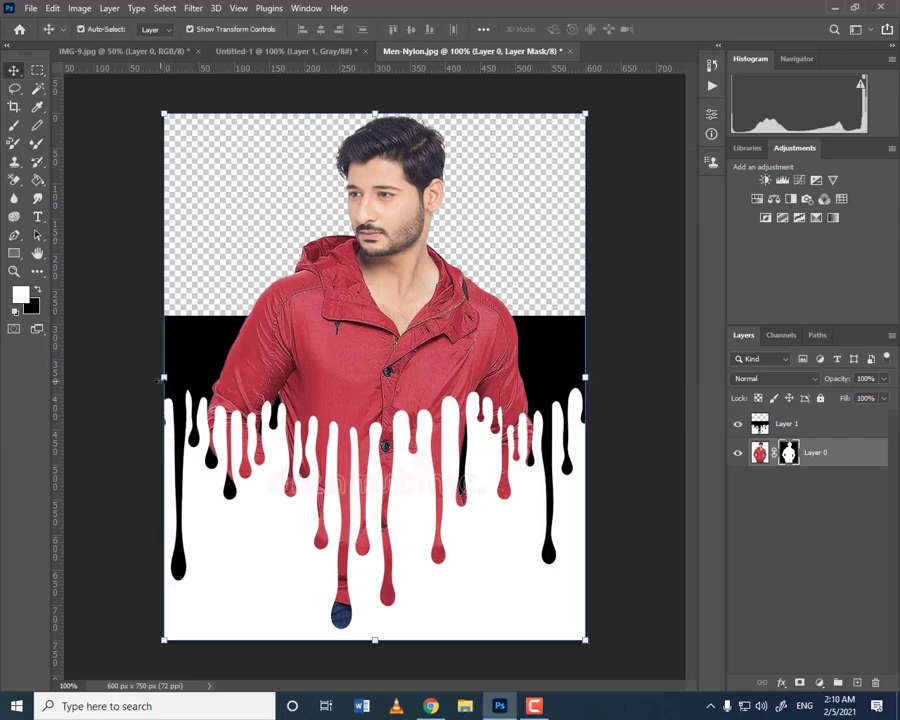
{"action": "mouse_move", "coordinate": [163, 378]}
{"action": "left_mouse_down"}
{"action": "mouse_move", "coordinate": [238, 375]}
{"action": "mouse_move", "coordinate": [155, 375]}
{"action": "mouse_move", "coordinate": [174, 369]}
{"action": "left_mouse_up"}
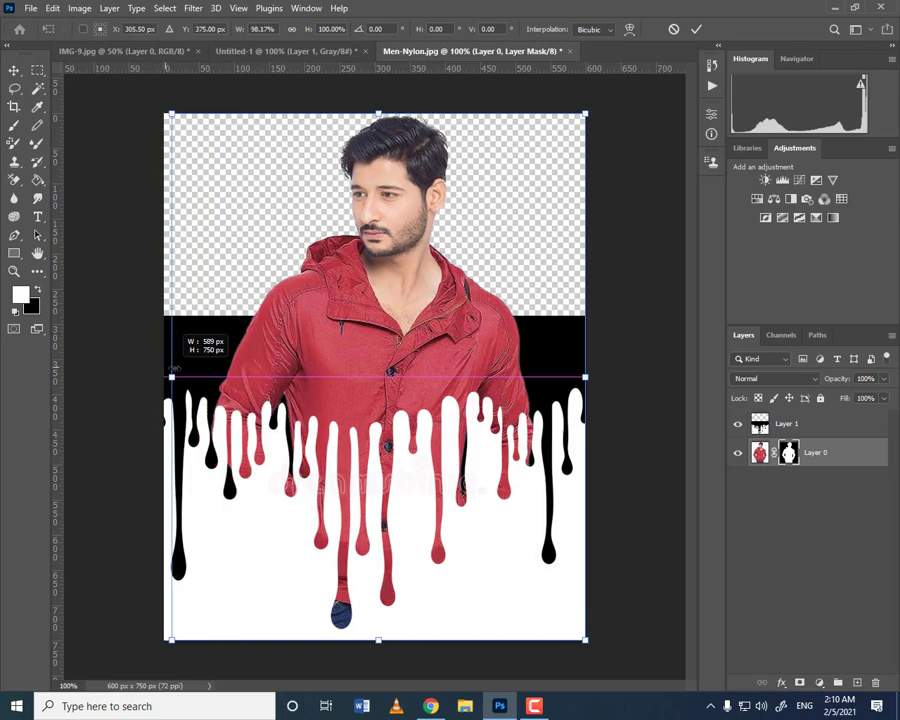
Scale the drip layer to about 31% width and 93% height and place it over the torso between the arms
{"action": "left_click", "coordinate": [792, 424]}
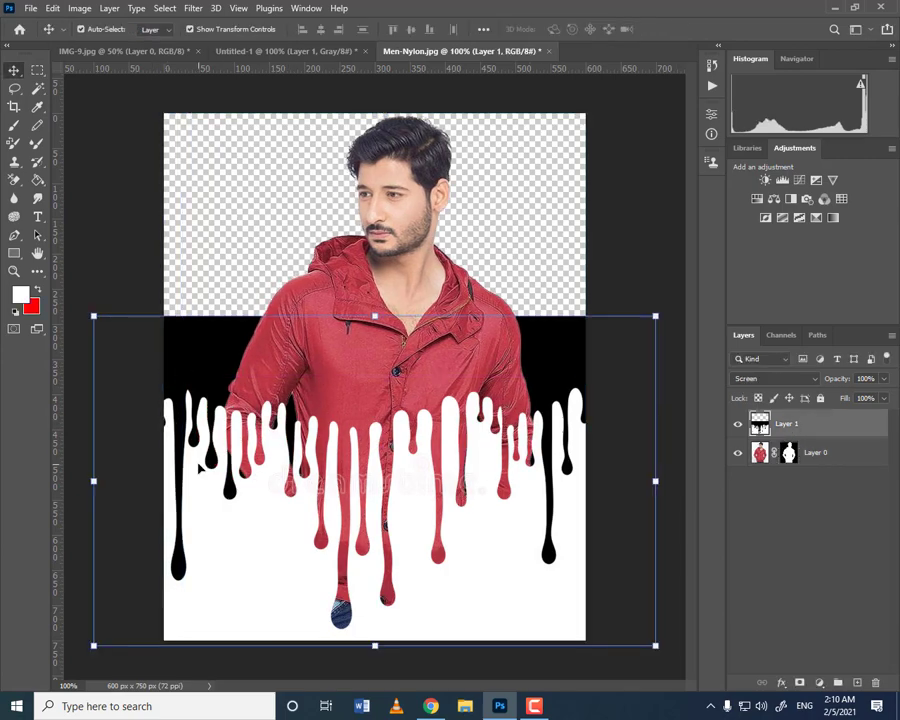
{"action": "left_click_drag", "start_coordinate": [93, 481], "coordinate": [257, 500]}
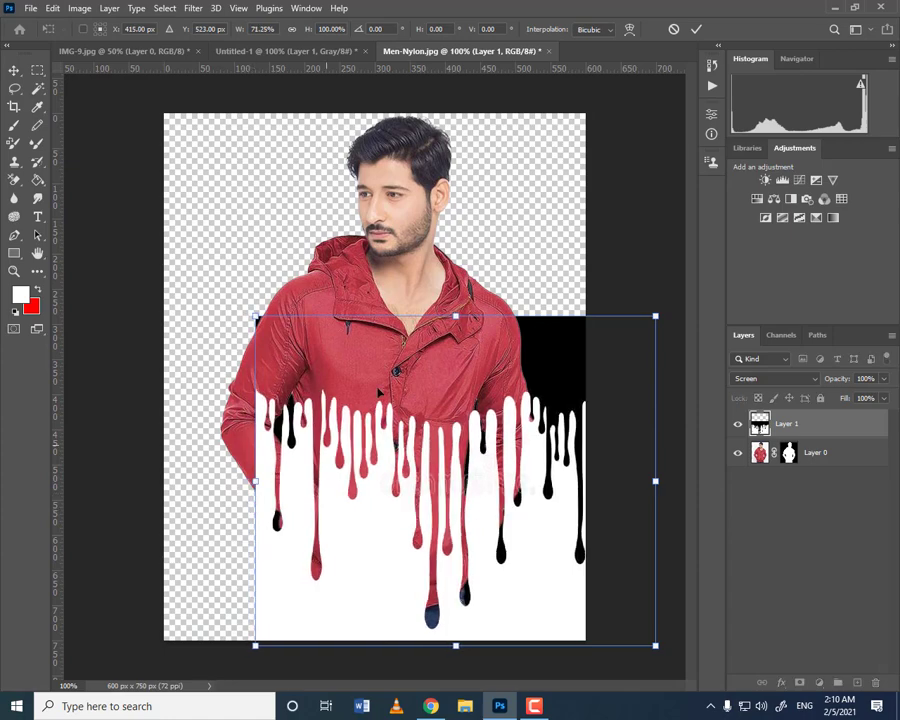
{"action": "left_click_drag", "start_coordinate": [378, 394], "coordinate": [420, 367]}
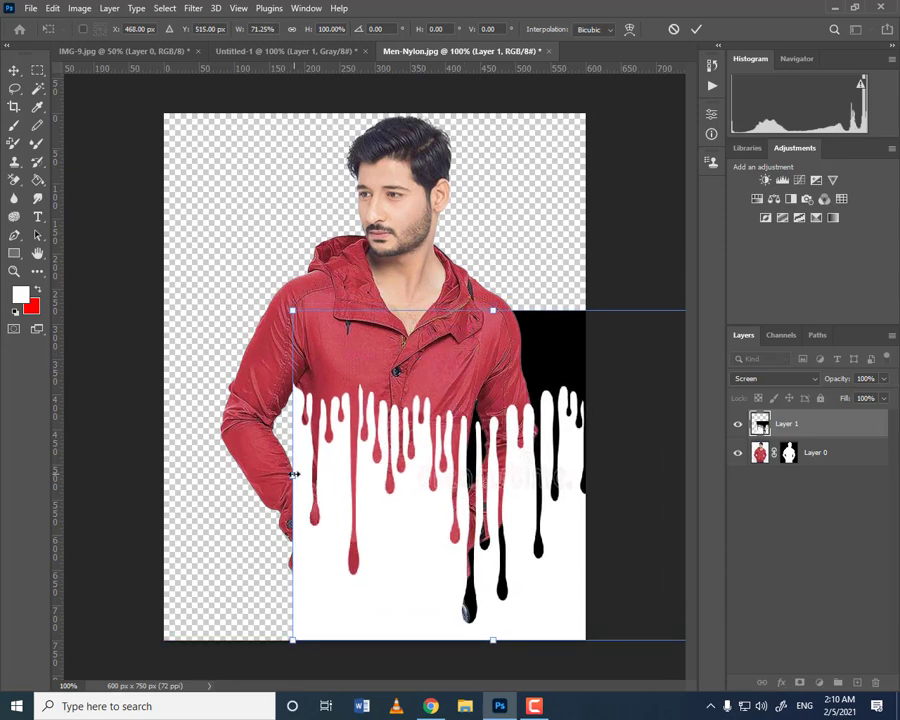
{"action": "left_click_drag", "start_coordinate": [294, 474], "coordinate": [518, 476]}
{"action": "left_click_drag", "start_coordinate": [554, 385], "coordinate": [348, 409]}
{"action": "mouse_move", "coordinate": [296, 505]}
{"action": "left_mouse_down"}
{"action": "mouse_move", "coordinate": [320, 505]}
{"action": "mouse_move", "coordinate": [297, 506]}
{"action": "left_mouse_up"}
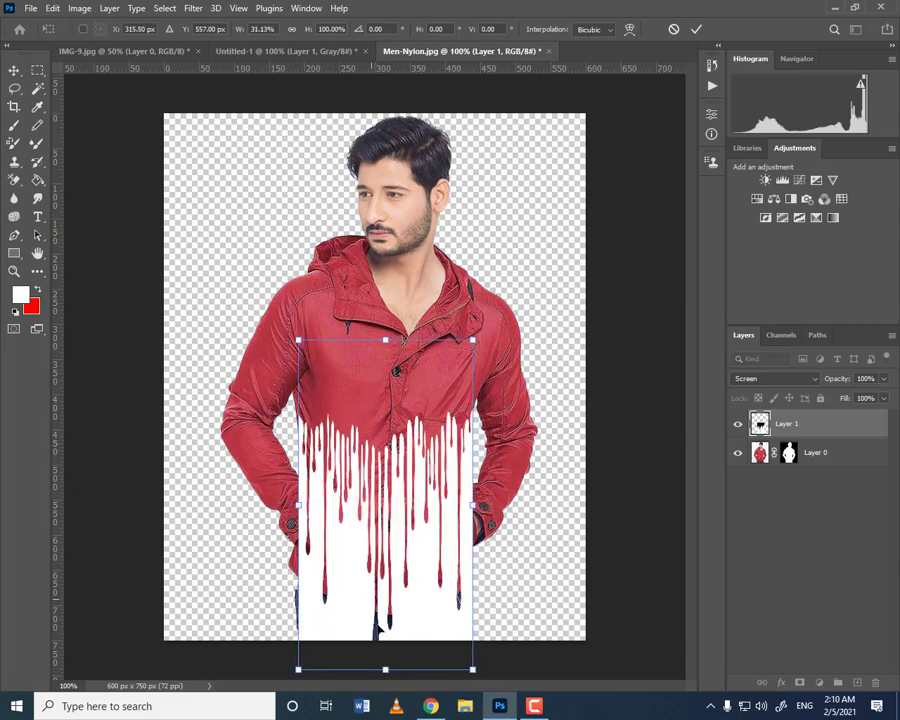
{"action": "left_click_drag", "start_coordinate": [386, 668], "coordinate": [361, 643]}
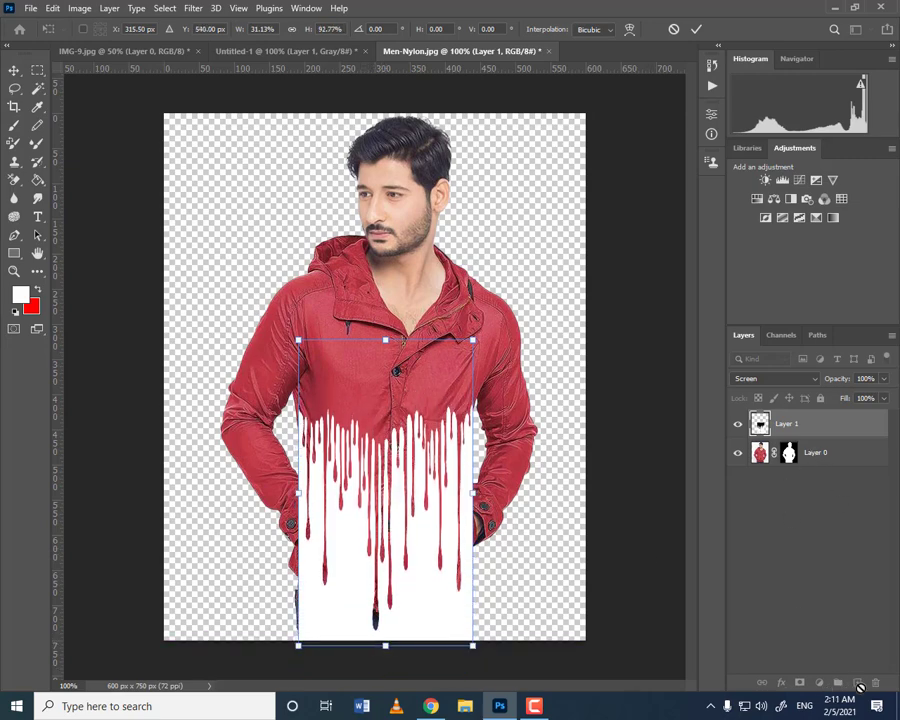
Add a new layer beneath the man's layer and fill it with white (#ffffff) using the Paint Bucket
{"action": "left_click", "coordinate": [785, 489]}
{"action": "left_click", "coordinate": [857, 684]}
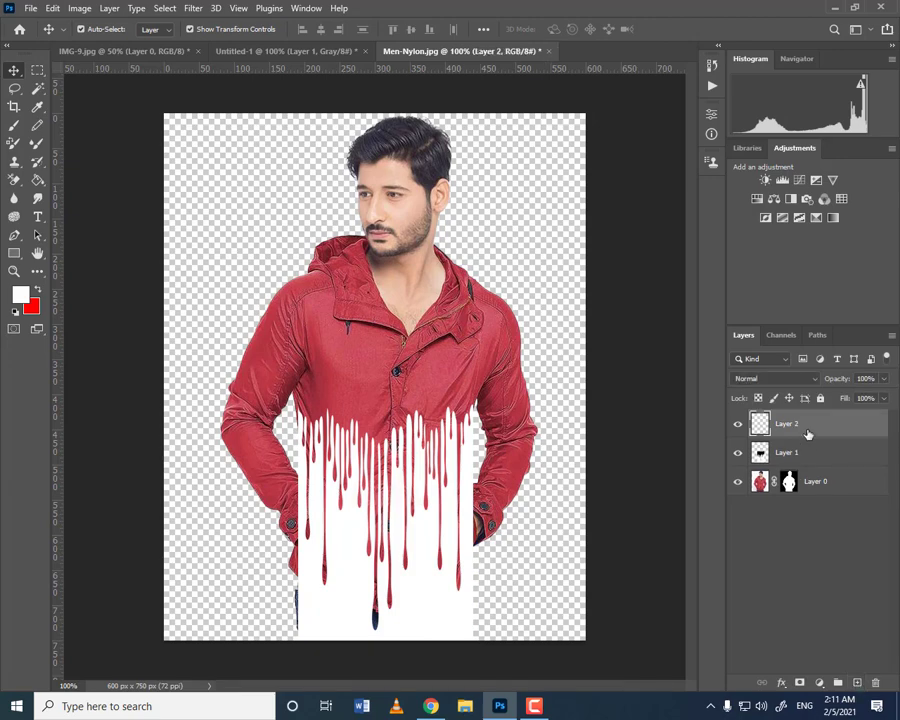
{"action": "left_click_drag", "start_coordinate": [753, 430], "coordinate": [756, 496]}
{"action": "left_click", "coordinate": [37, 180]}
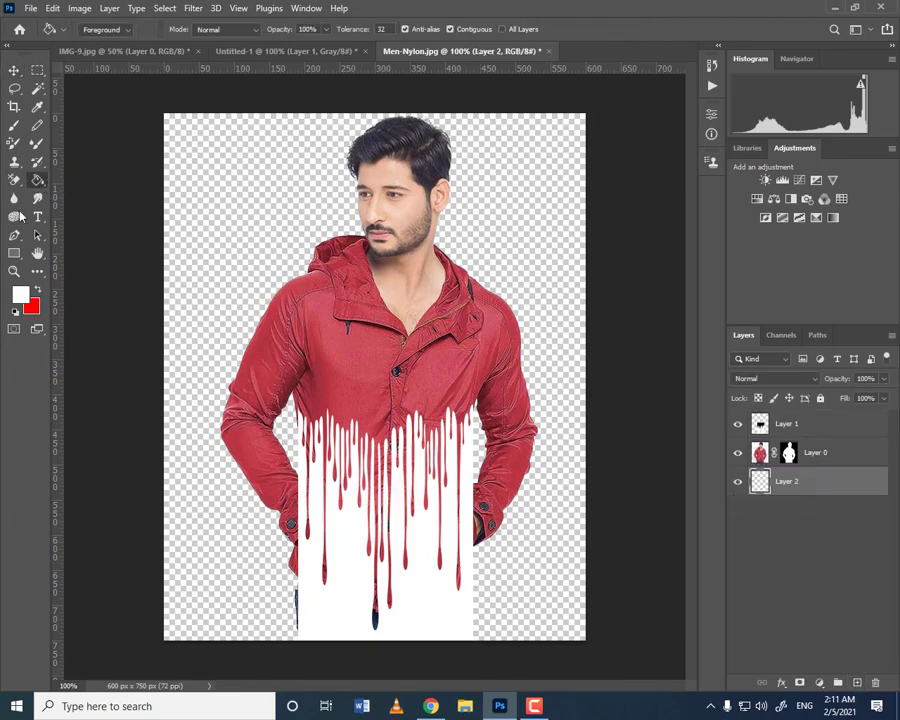
{"action": "left_click", "coordinate": [20, 293]}
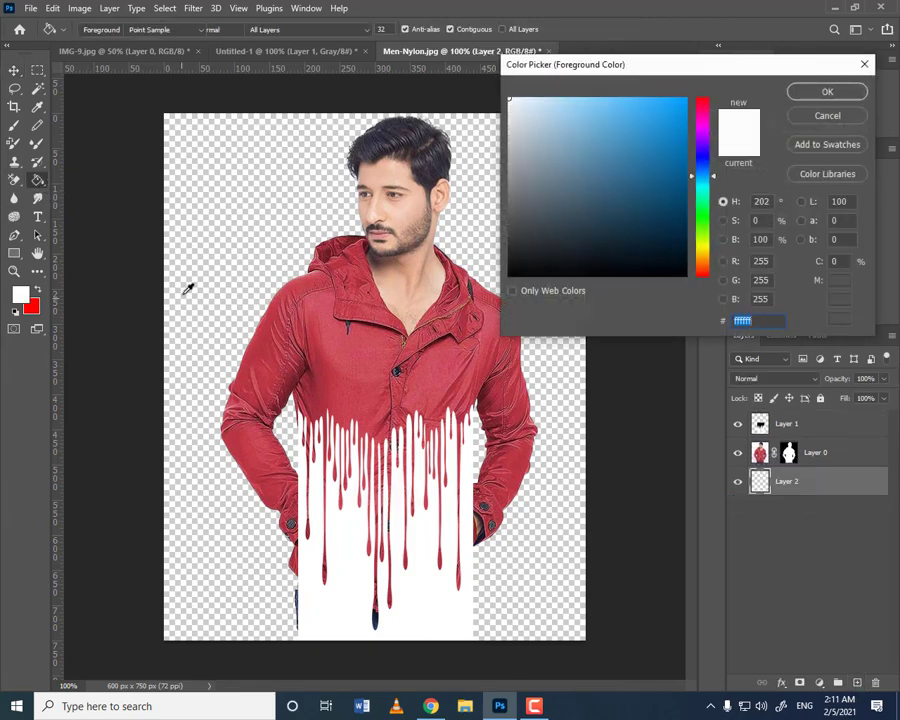
{"action": "left_click", "coordinate": [825, 110]}
{"action": "left_click", "coordinate": [238, 250]}
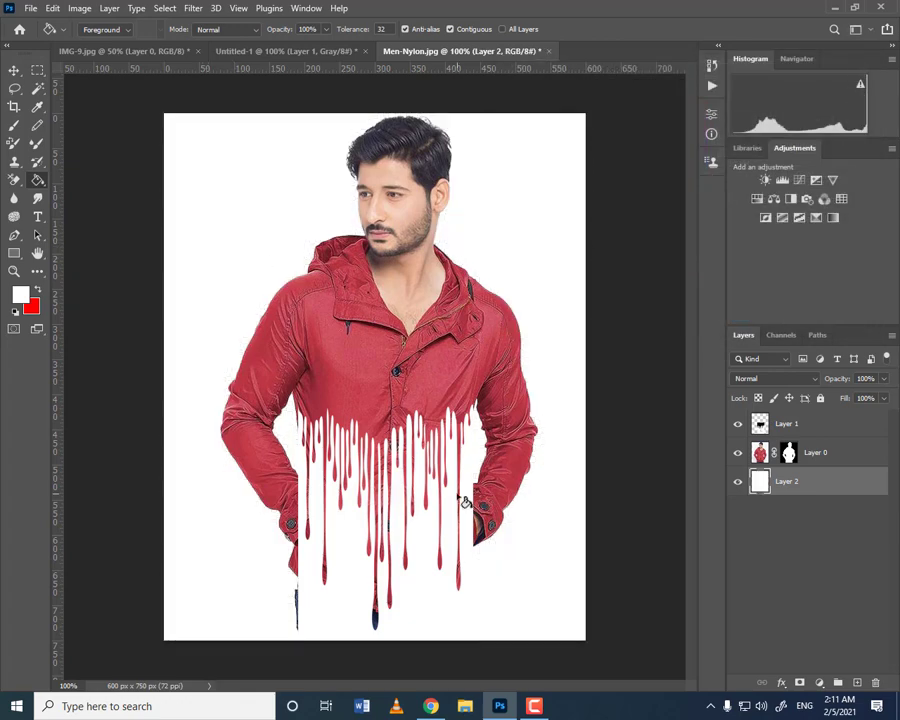
Widen the drip layer to about 189% so it spans both arms, and lower it to the forearms and jacket bottom
{"action": "left_click", "coordinate": [37, 72]}
{"action": "left_click", "coordinate": [14, 70]}
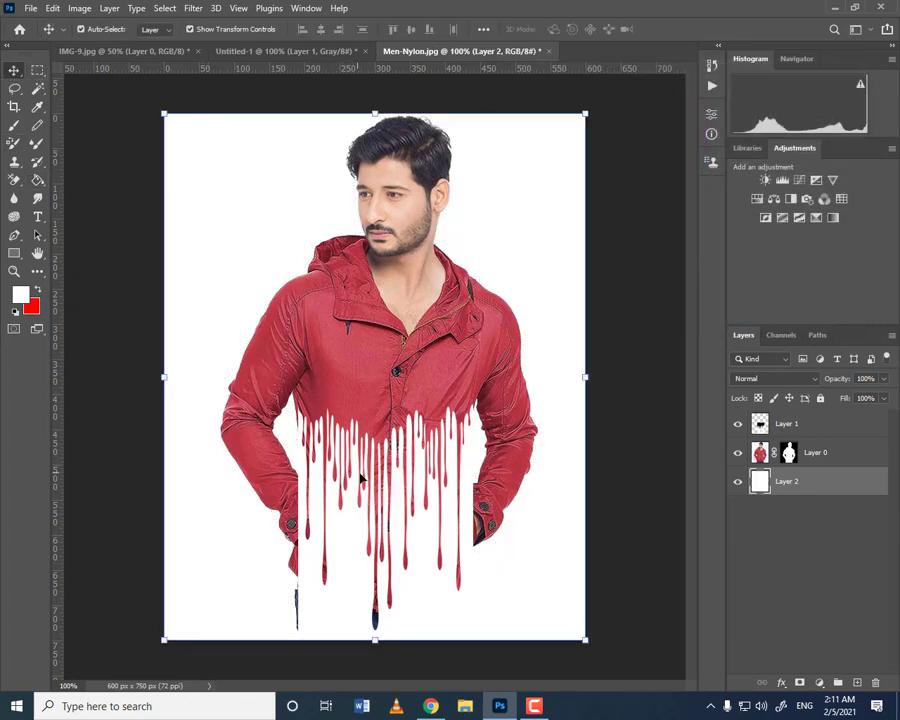
{"action": "left_click_drag", "start_coordinate": [362, 484], "coordinate": [285, 434]}
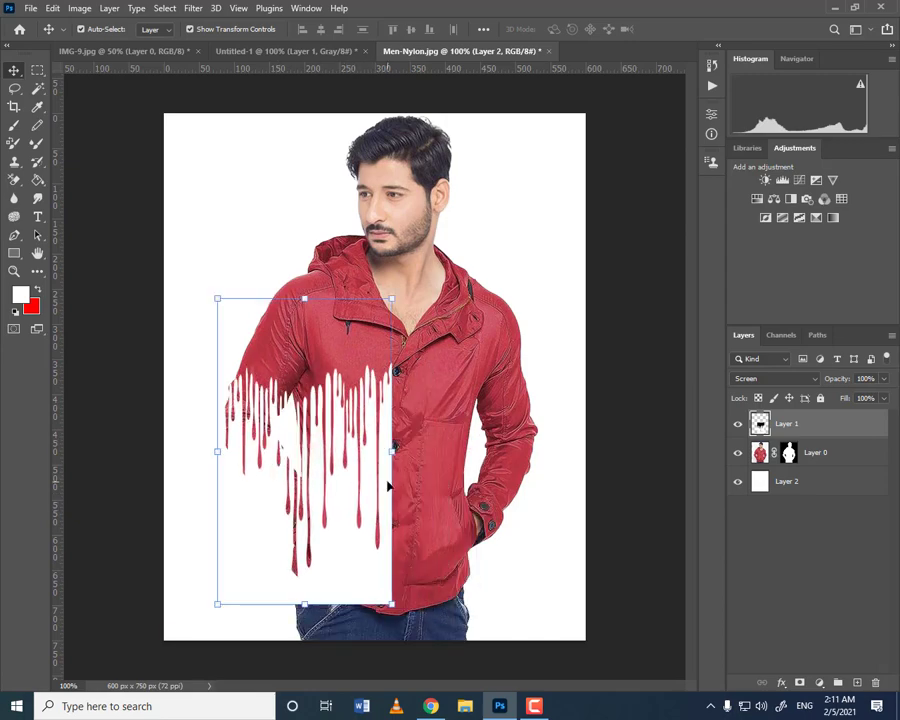
{"action": "left_click_drag", "start_coordinate": [396, 448], "coordinate": [548, 468]}
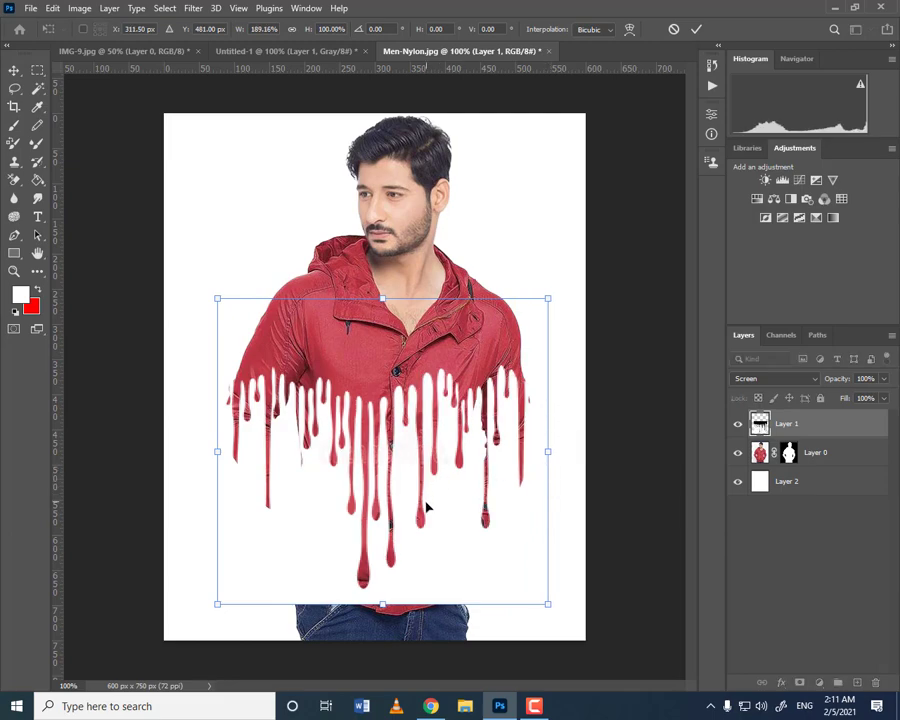
{"action": "key", "text": "Return"}
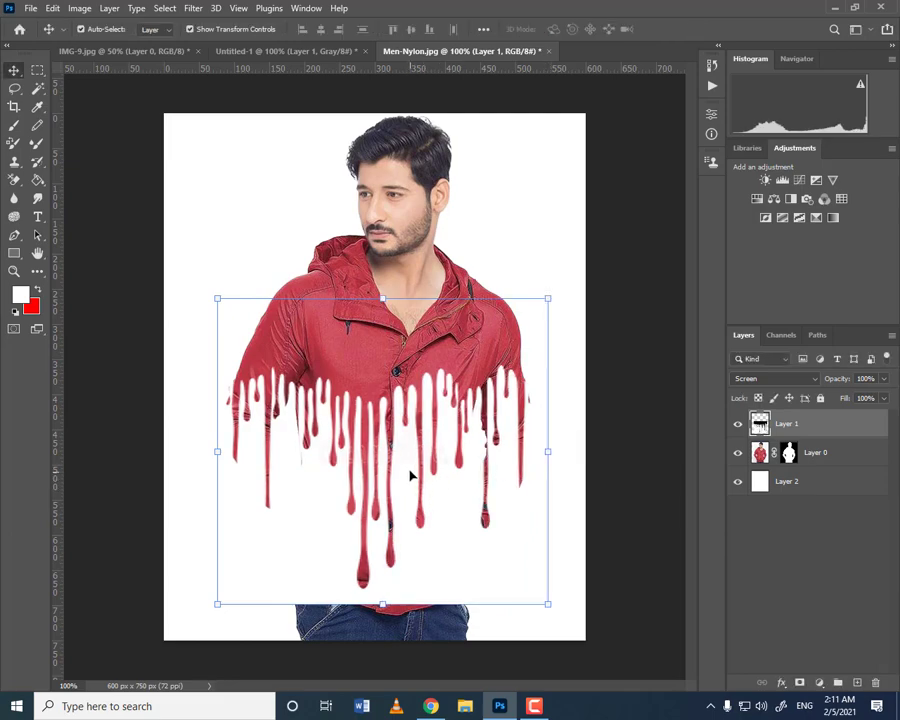
{"action": "left_click_drag", "start_coordinate": [408, 472], "coordinate": [420, 532]}
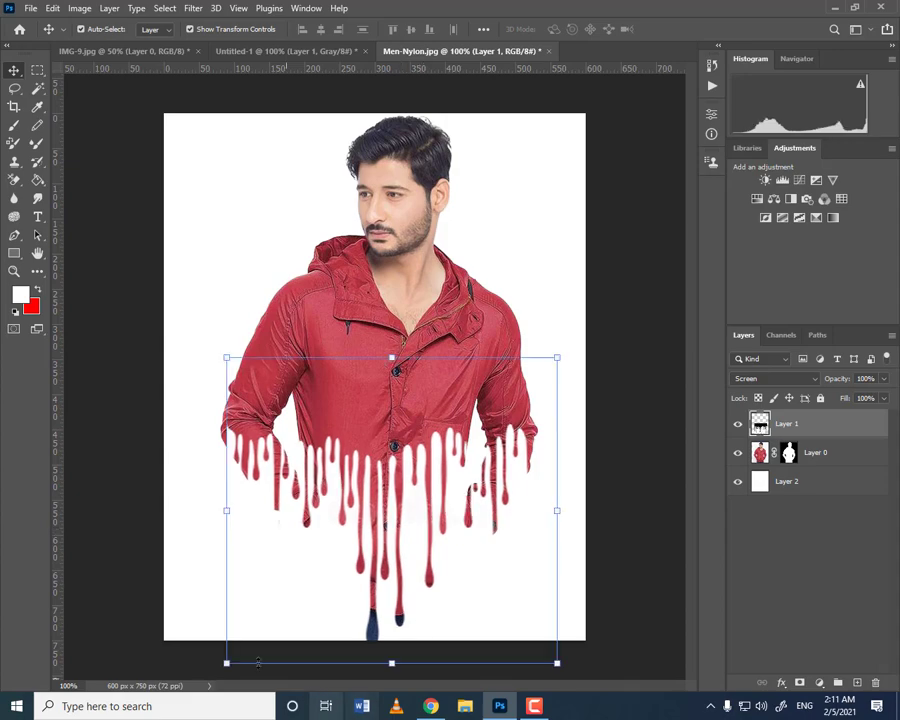
{"action": "left_click", "coordinate": [38, 71]}
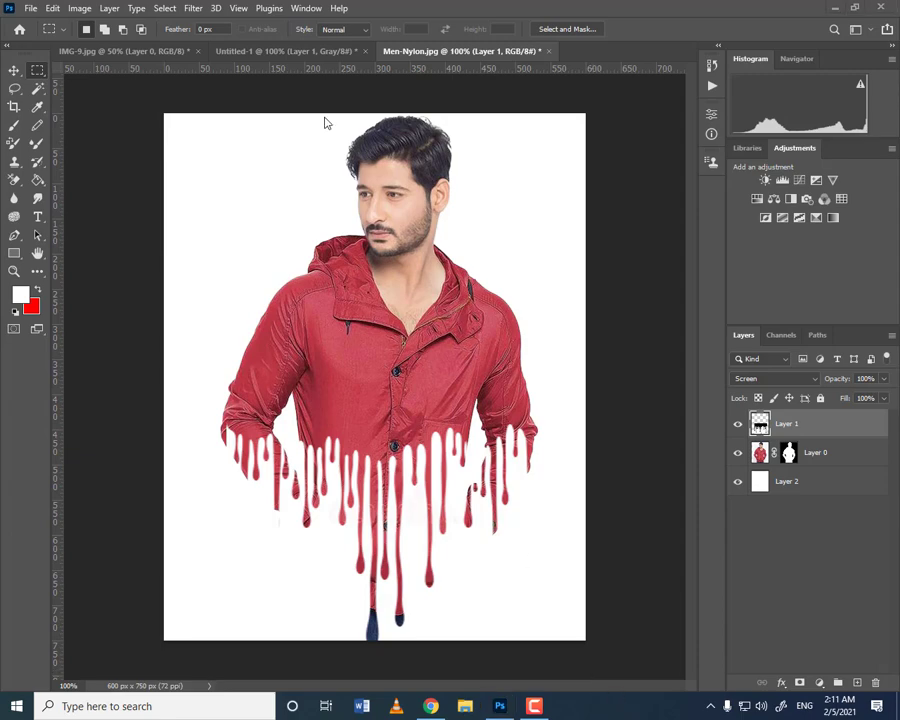
Close the Untitled-1 document without saving, and review the finished IMG-9.jpg and Men-Nylon.jpg images
{"action": "left_click", "coordinate": [365, 52]}
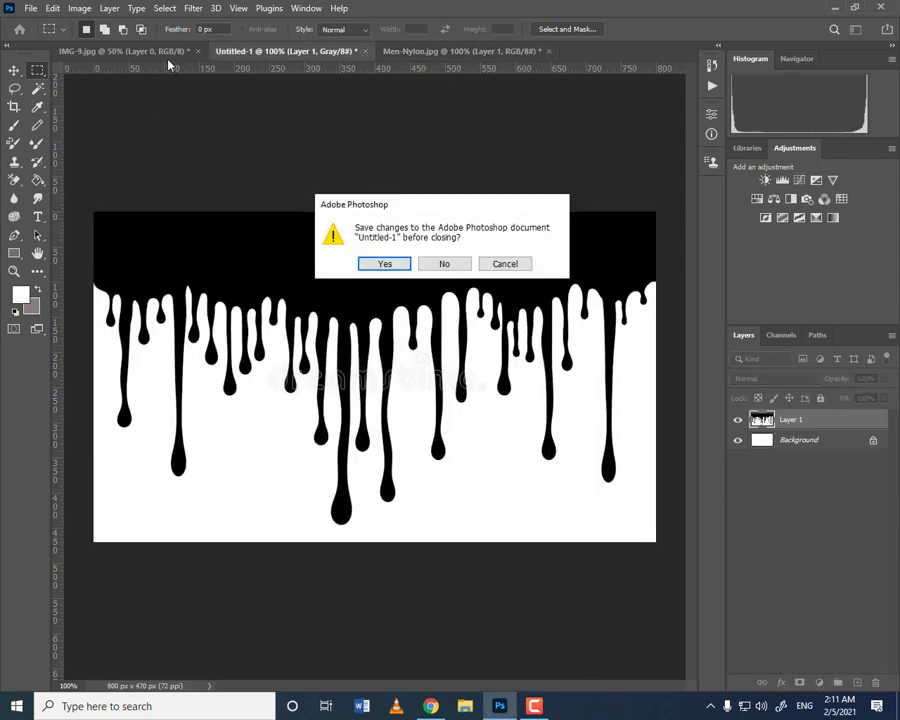
{"action": "left_click", "coordinate": [444, 263]}
{"action": "left_click", "coordinate": [160, 51]}
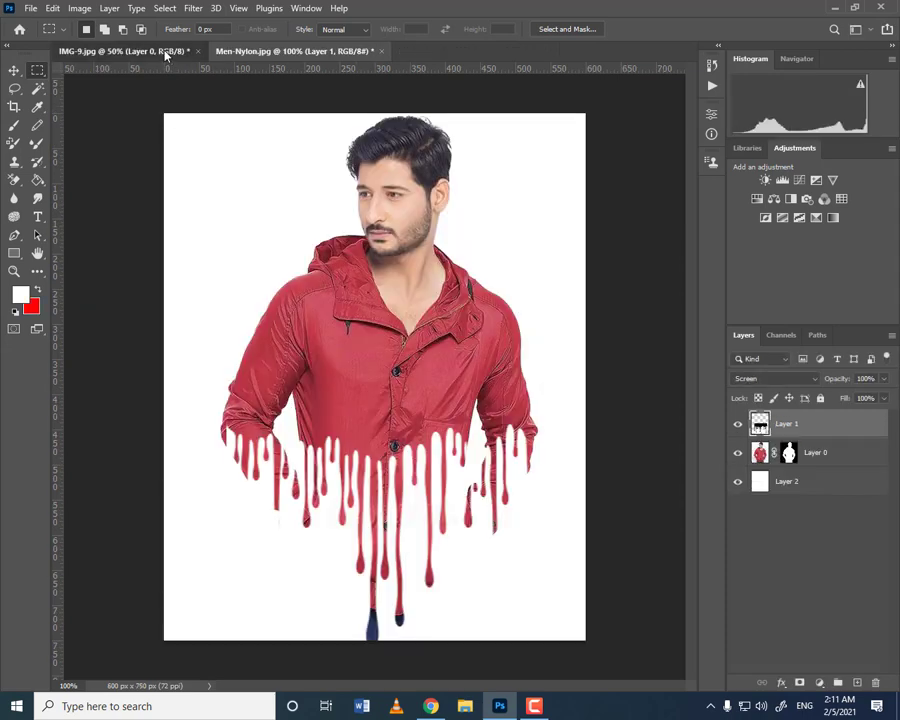
{"action": "left_click", "coordinate": [243, 52]}
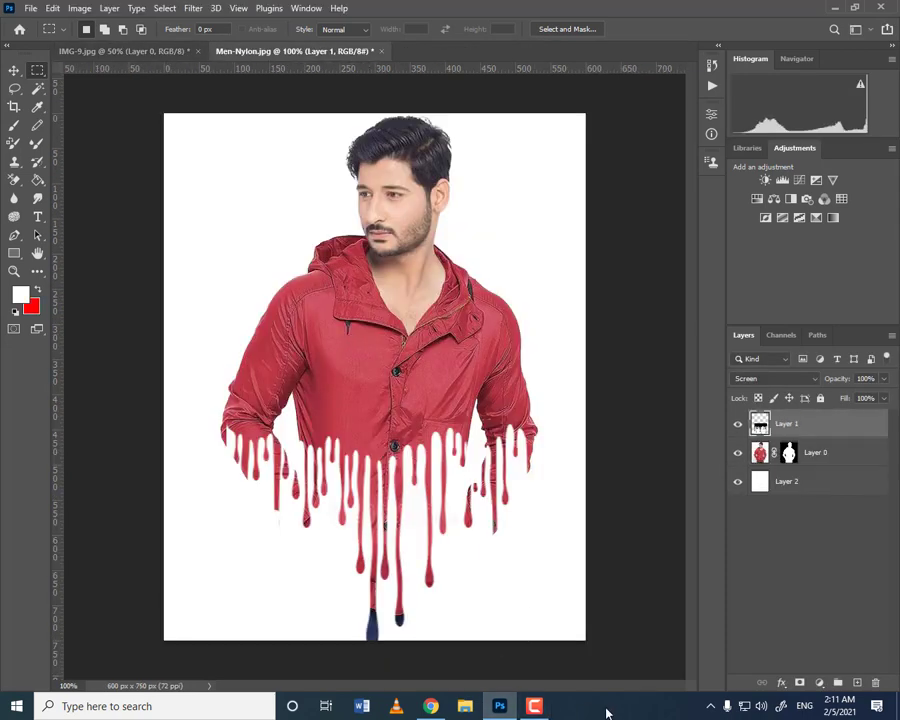